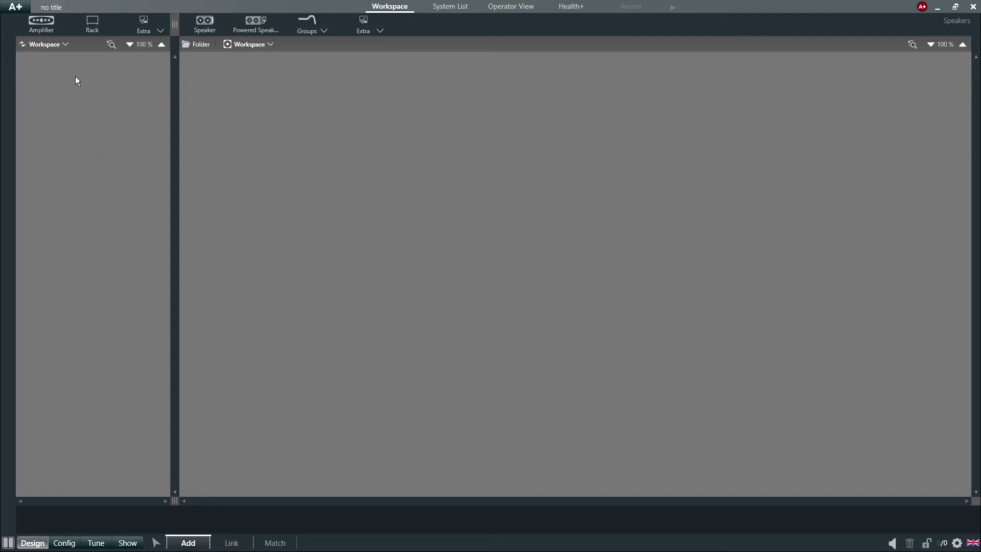
# Add a Powersoft X Series X8 Dante amplifier to the workspace from the device catalogue.
pyautogui.click(48, 26)
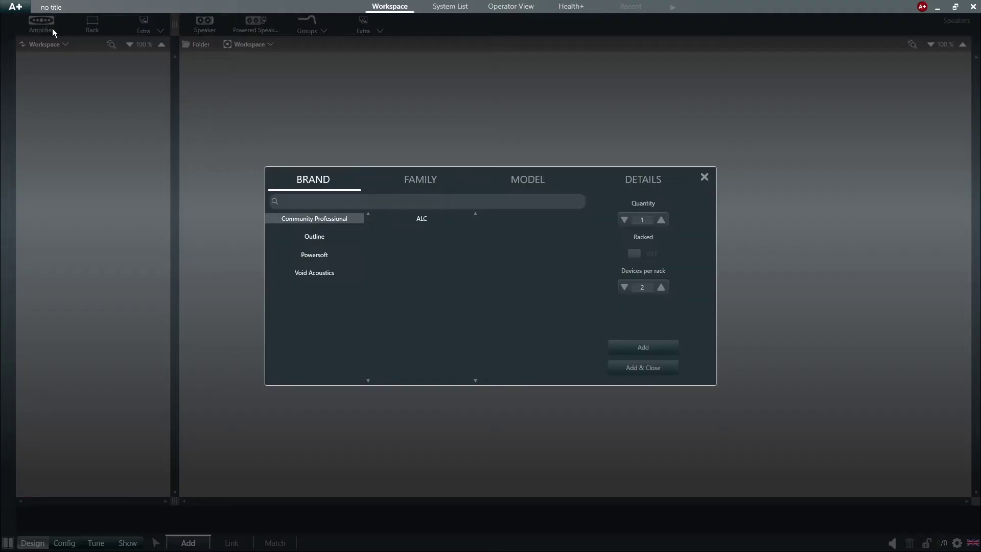
pyautogui.click(303, 253)
pyautogui.scroll(-3, 427, 365)
pyautogui.click(430, 376)
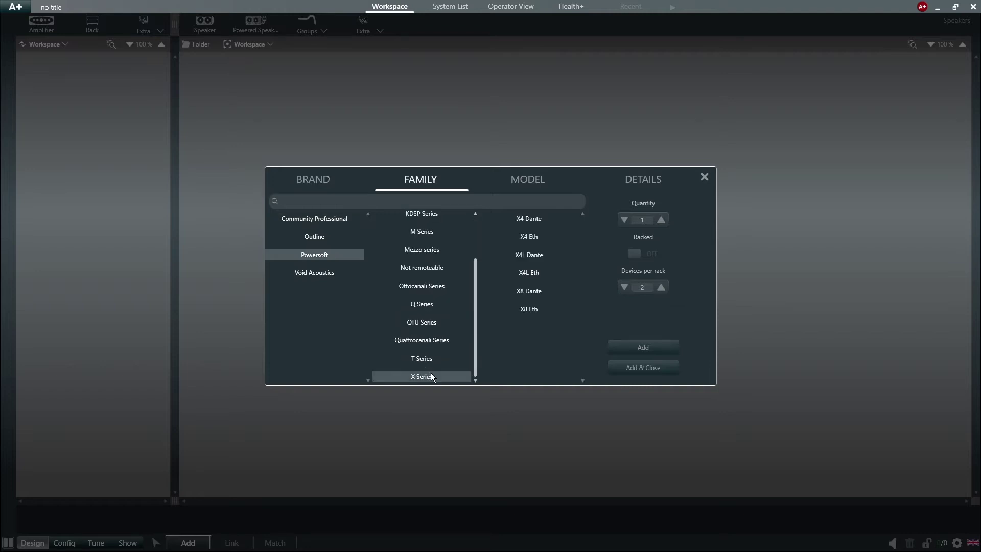
pyautogui.click(529, 292)
pyautogui.click(621, 366)
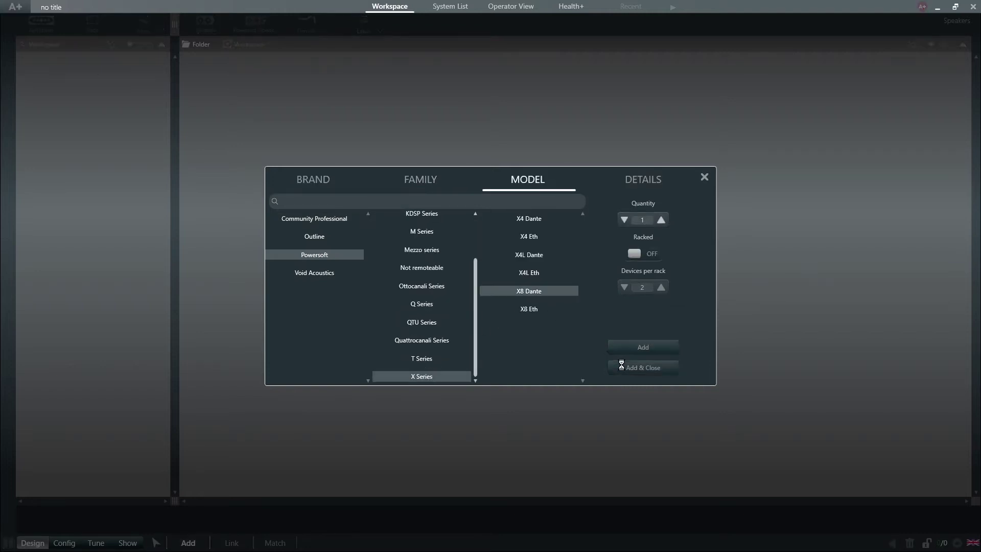
pyautogui.click(157, 543)
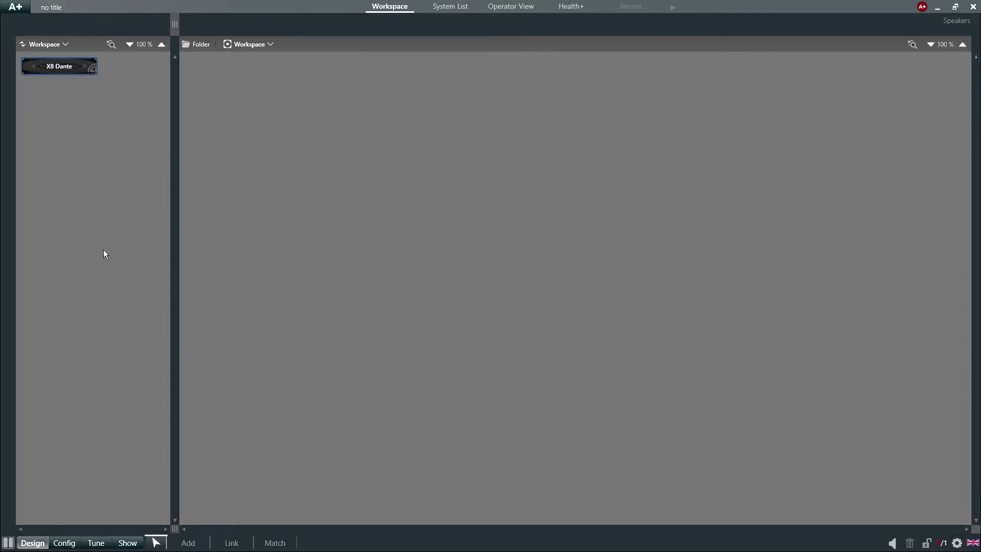
pyautogui.doubleClick(60, 66)
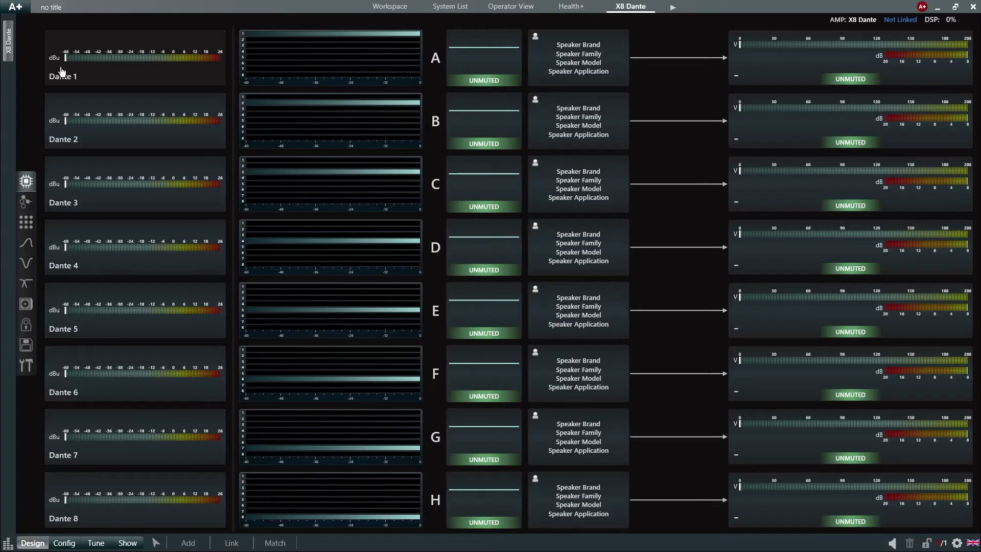
pyautogui.click(32, 309)
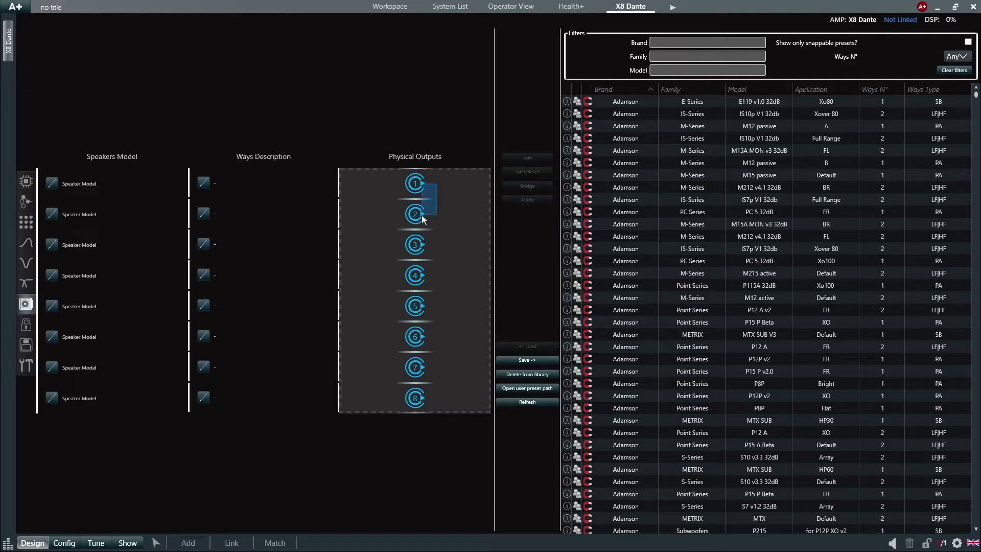
# Join outputs 1 and 2 into one speaker and open the first slot's preset details.
pyautogui.moveTo(422, 218); pyautogui.dragTo(419, 220)
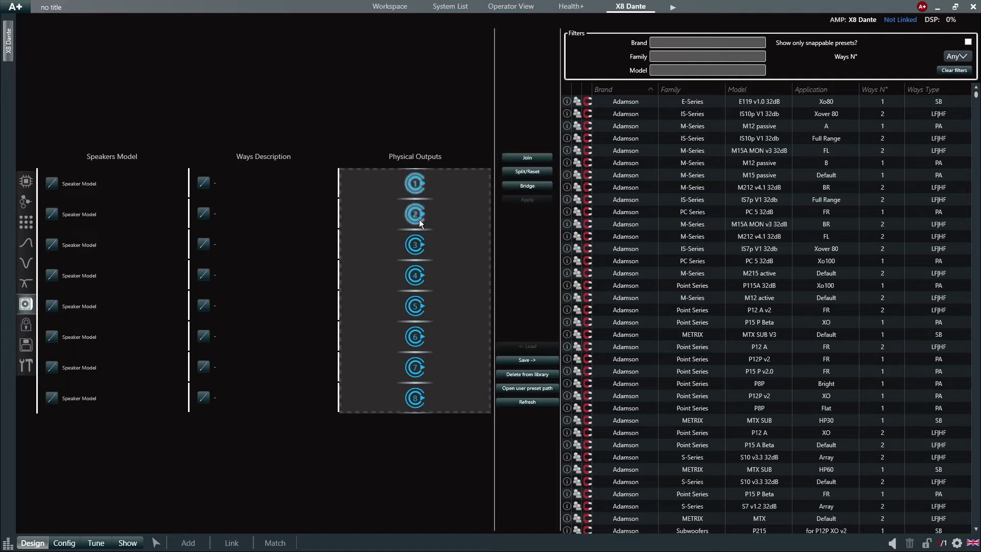
pyautogui.click(525, 162)
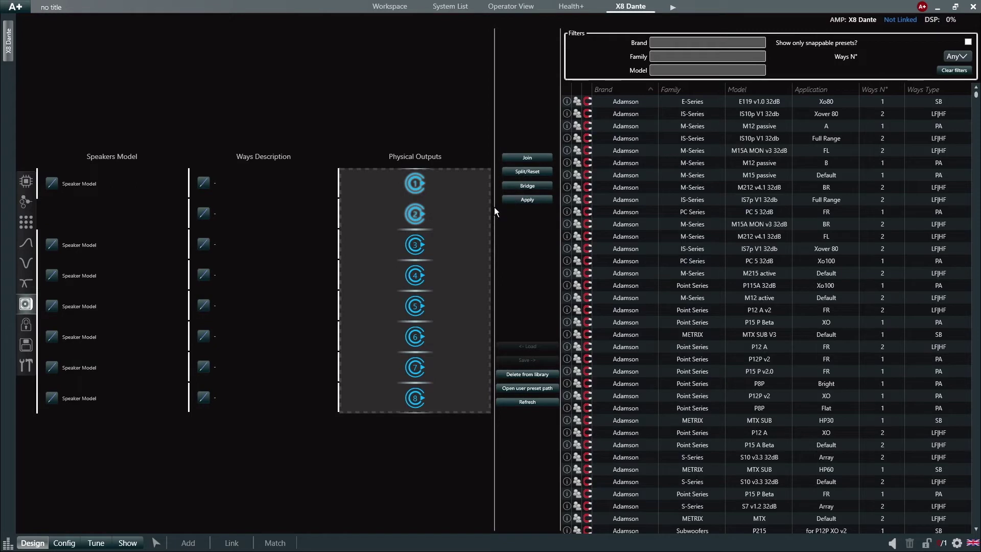
pyautogui.click(48, 184)
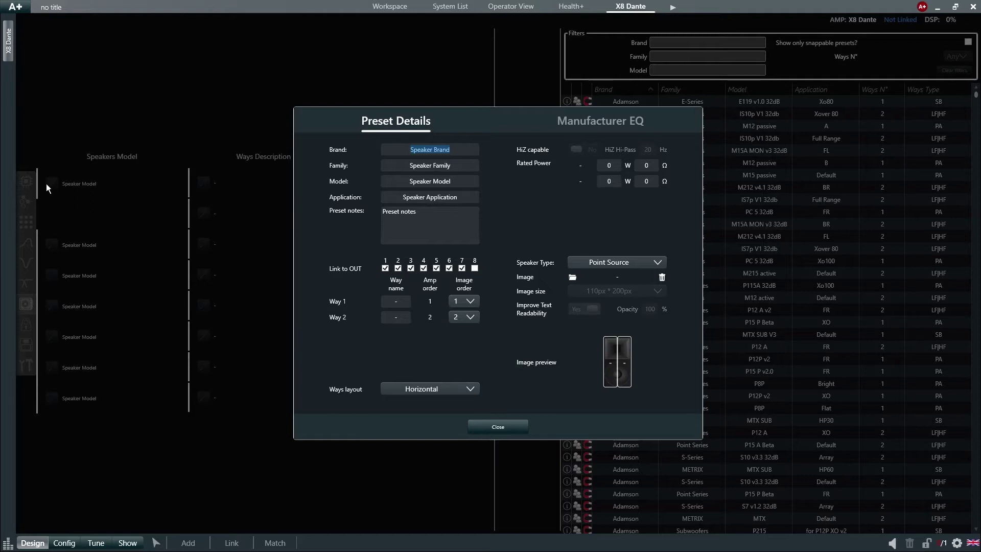
# Enter Brand 'Training', Family 'Point Source', Model '2 Ways' and Application 'Default'.
pyautogui.write('Training')
pyautogui.press('Tab')
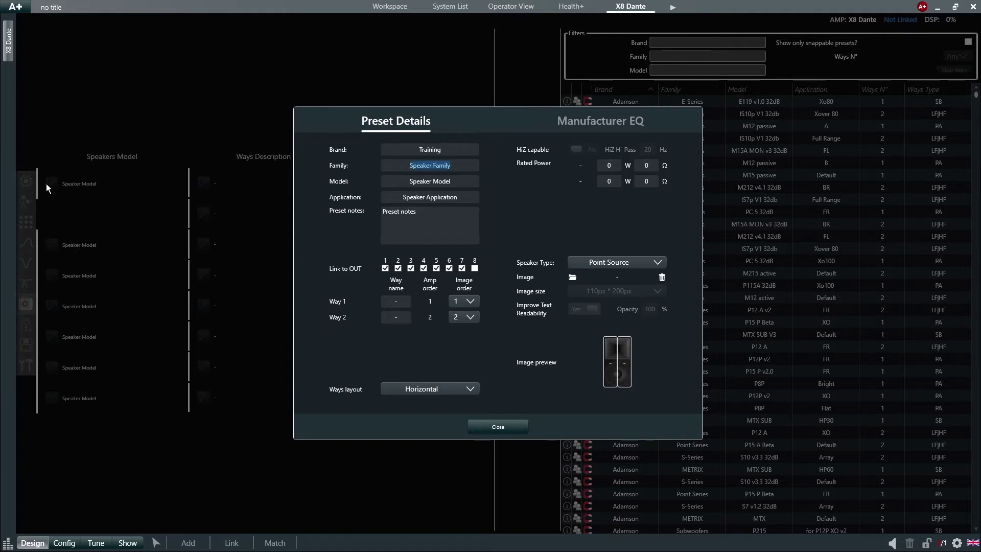
pyautogui.write('Point Source')
pyautogui.press('Tab')
pyautogui.write('2 Ways')
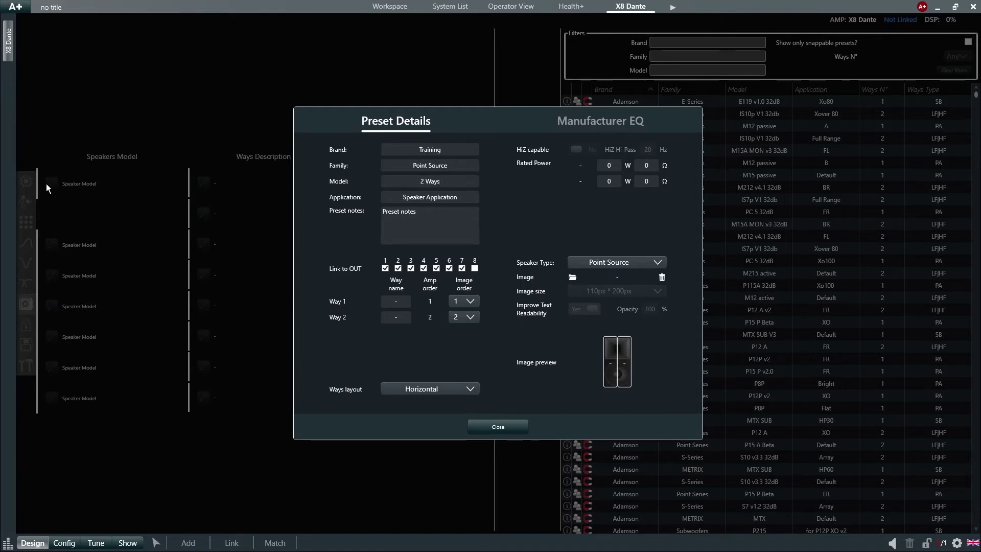
pyautogui.press('Tab')
pyautogui.write('Default')
# Name the ways LF and HF, use a Vertical layout, and set Way 1's image order to 2.
pyautogui.click(396, 301)
pyautogui.write('LF')
pyautogui.write('HF')
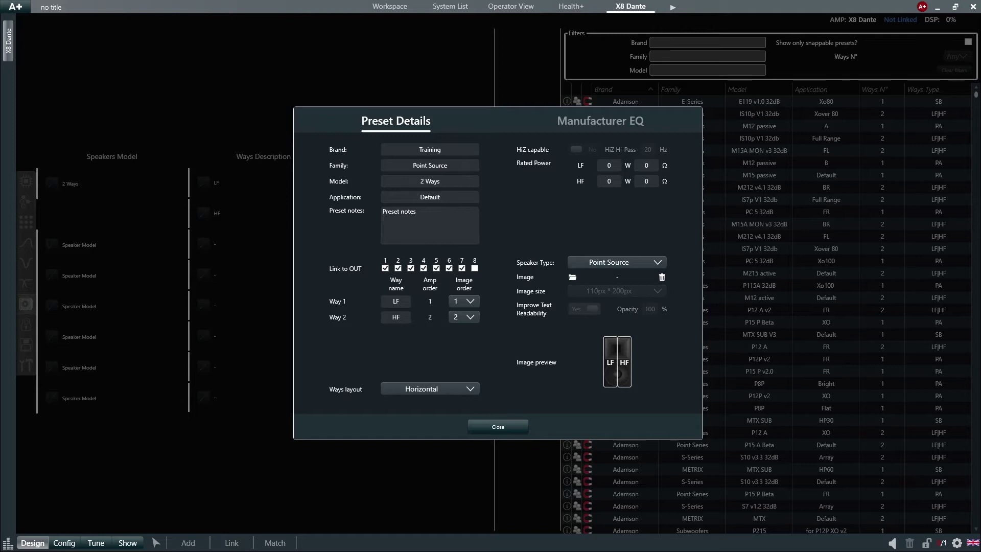
pyautogui.click(431, 389)
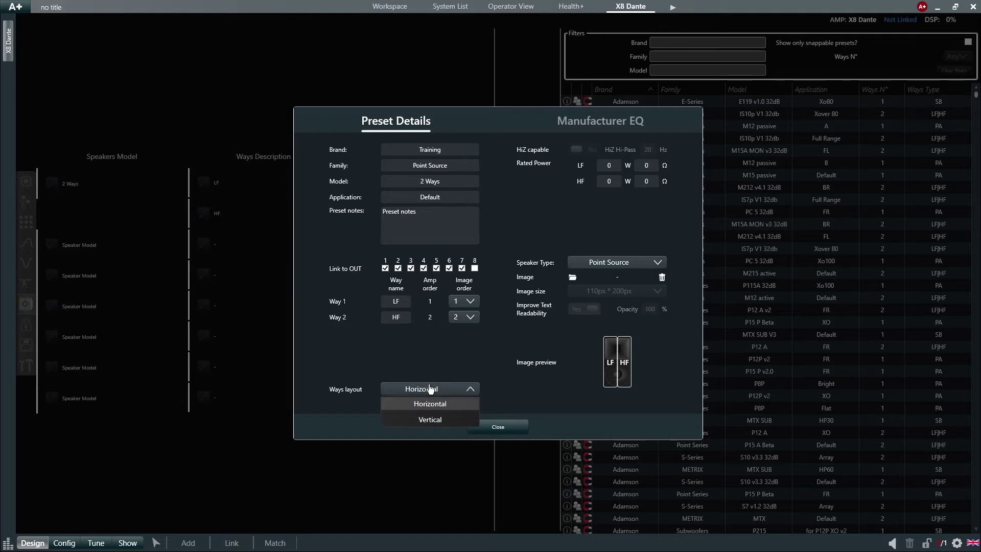
pyautogui.click(431, 420)
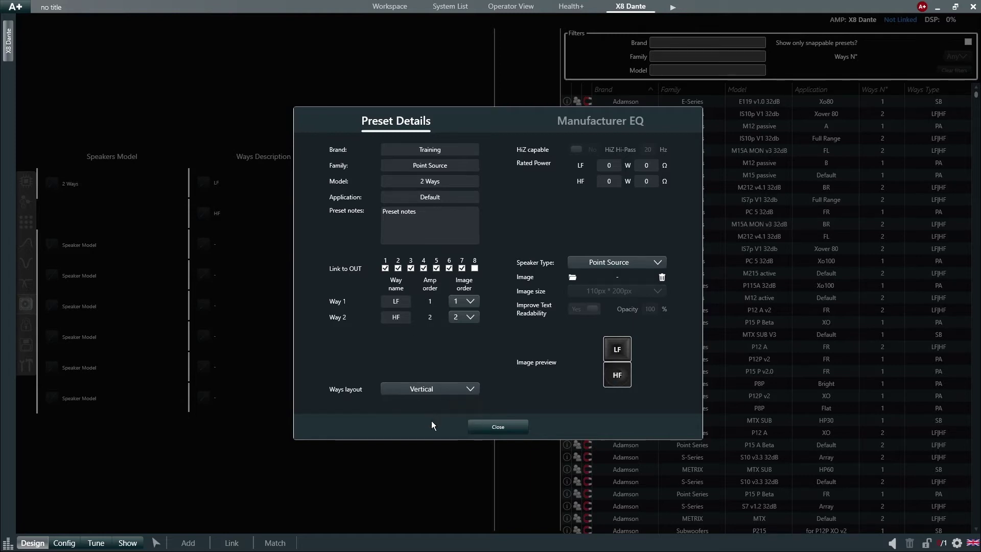
pyautogui.click(470, 301)
pyautogui.click(469, 329)
# Rate the LF way at 800 W and the HF way at 200 W, both at 8 Ω.
pyautogui.write('800')
pyautogui.press('Tab')
pyautogui.press('Tab')
pyautogui.write('200')
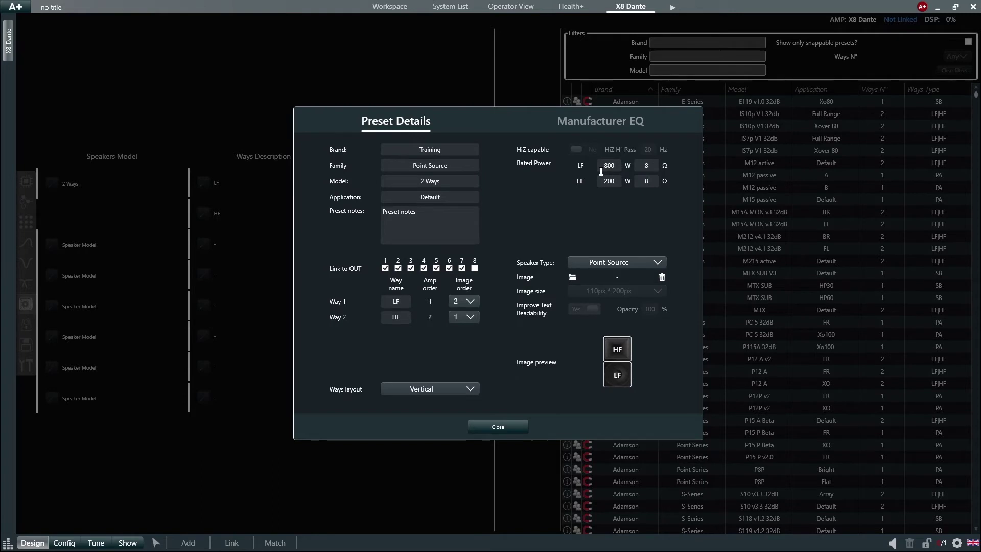
pyautogui.click(577, 263)
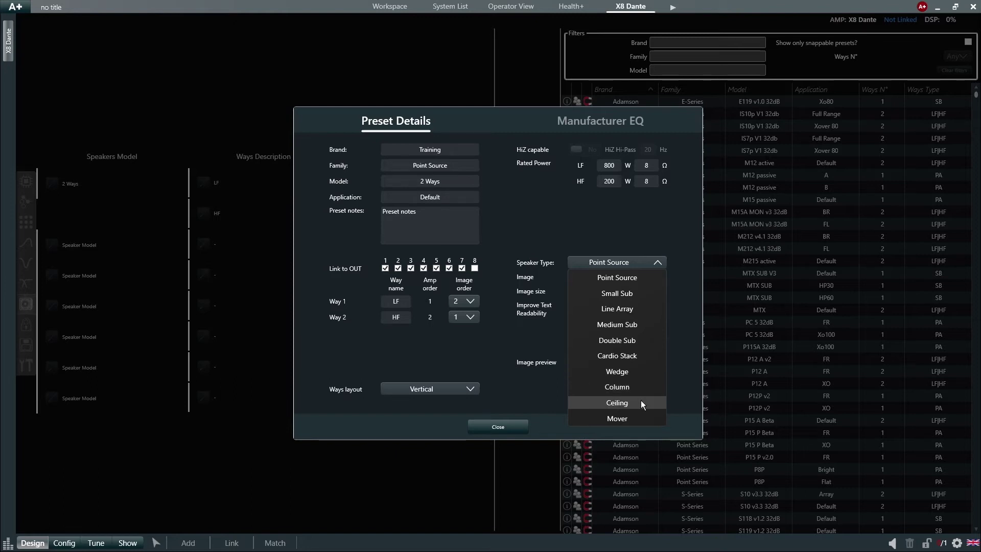
# Keep Point Source as the speaker type, skip adding a speaker image, and close the preset details.
pyautogui.click(681, 368)
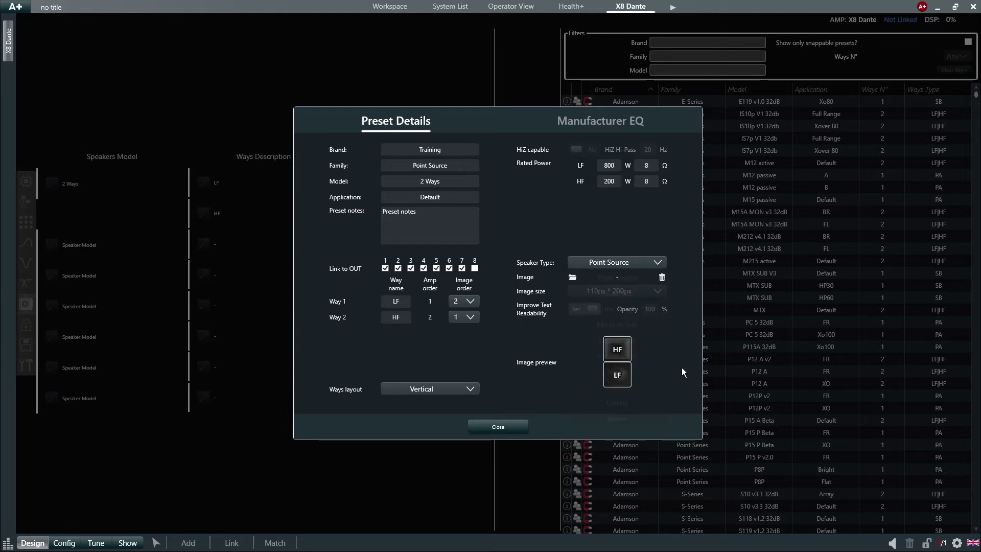
pyautogui.click(572, 277)
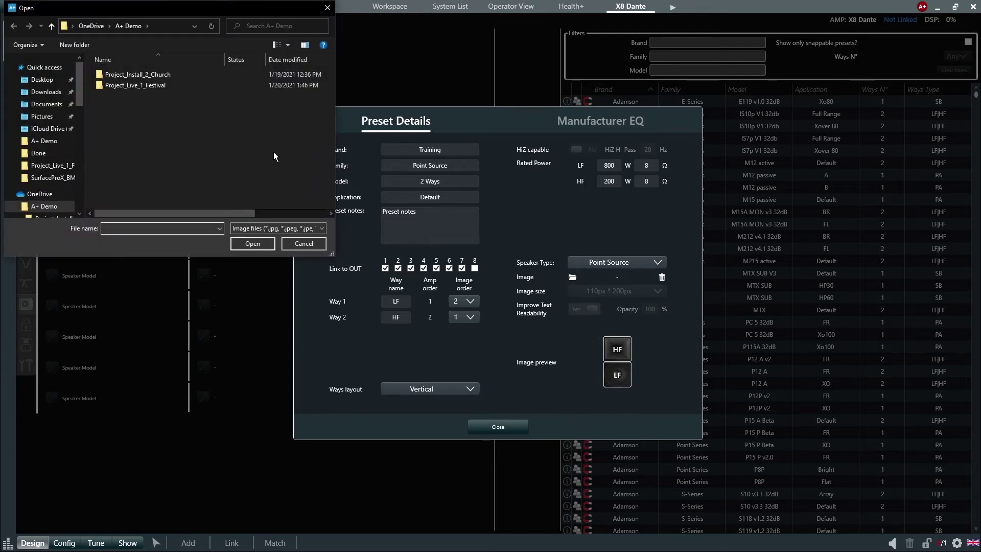
pyautogui.click(304, 244)
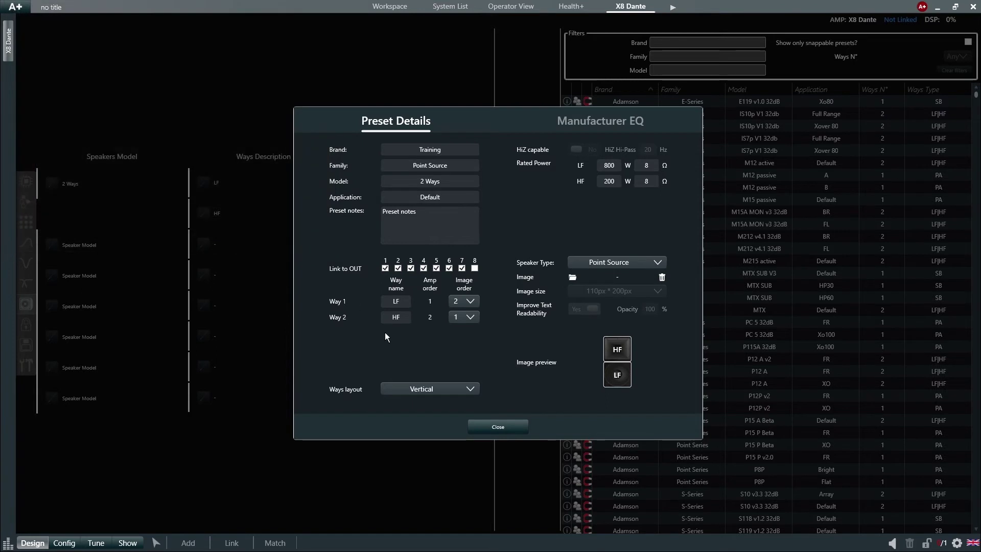
pyautogui.click(489, 424)
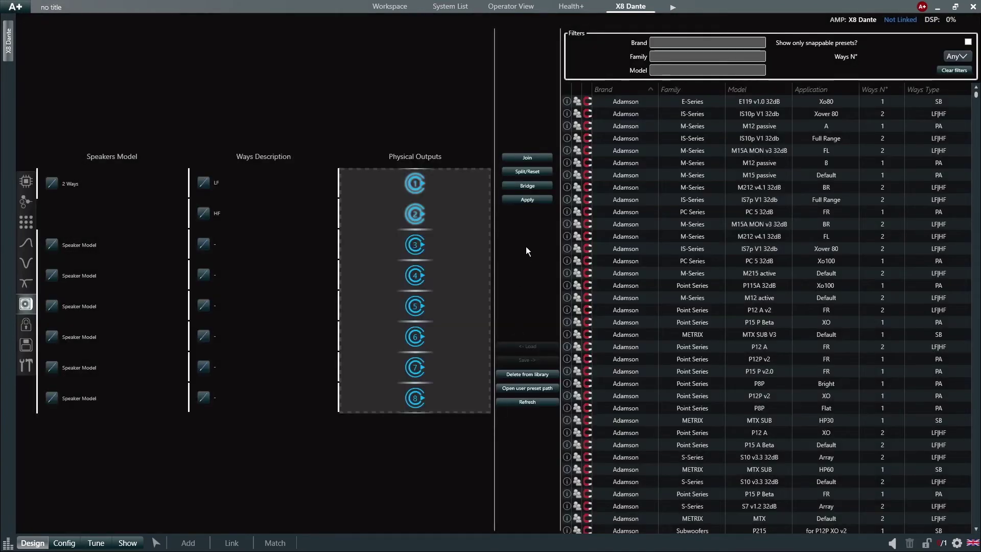
# Apply the two-way setup to outputs 1 and 2 and save the preset to the speaker library.
pyautogui.click(530, 200)
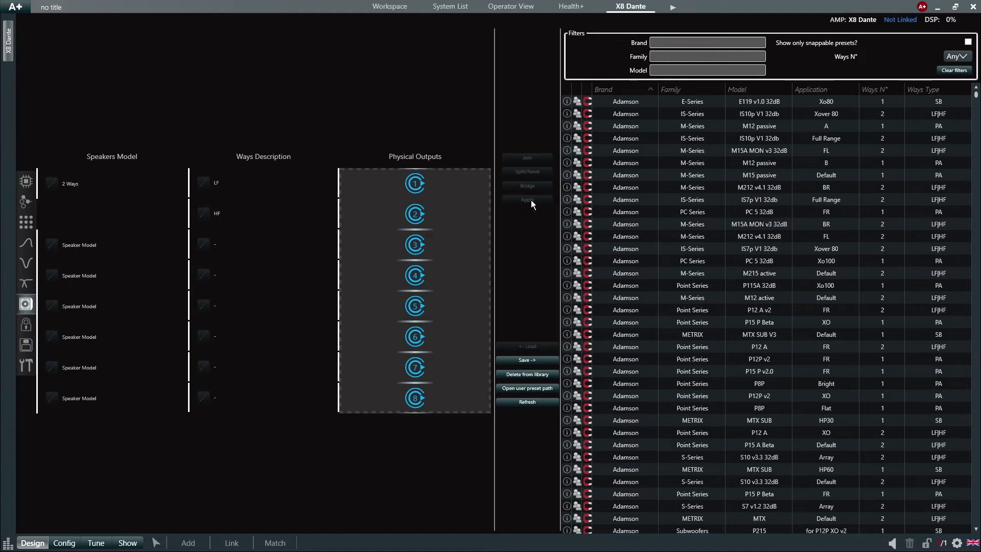
pyautogui.click(419, 188)
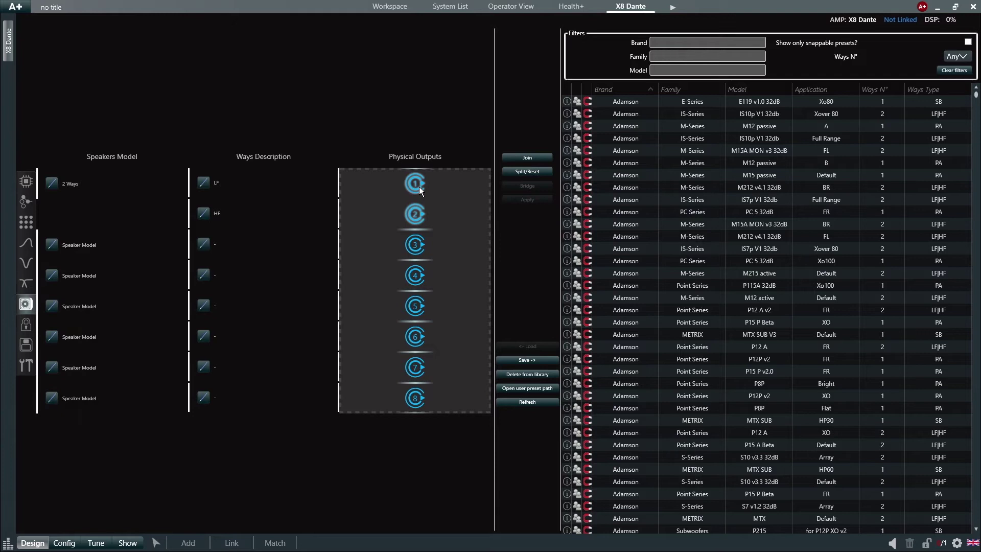
pyautogui.click(512, 360)
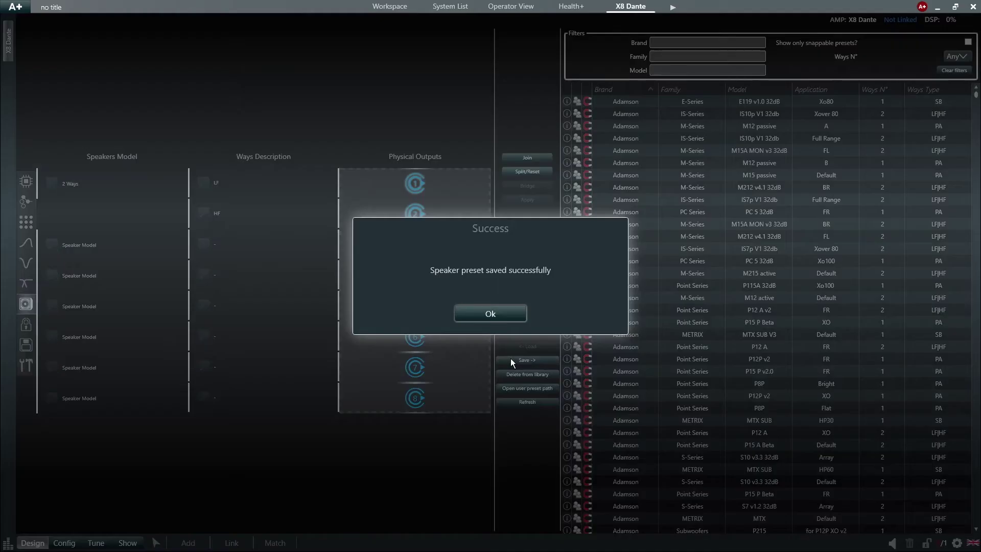
pyautogui.click(505, 320)
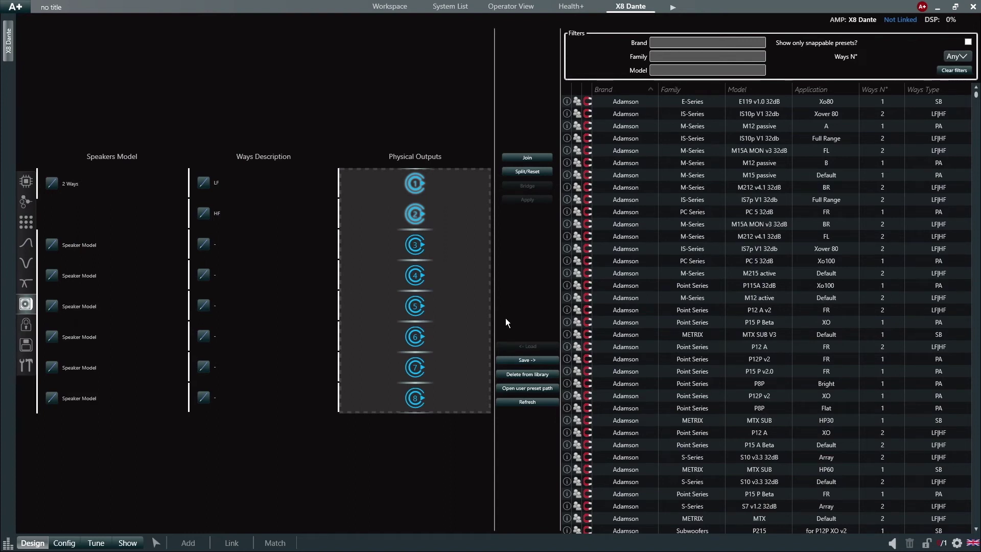
# On the Ways EQ page, enable output 1's high-pass filter as a Butterworth type.
pyautogui.click(30, 284)
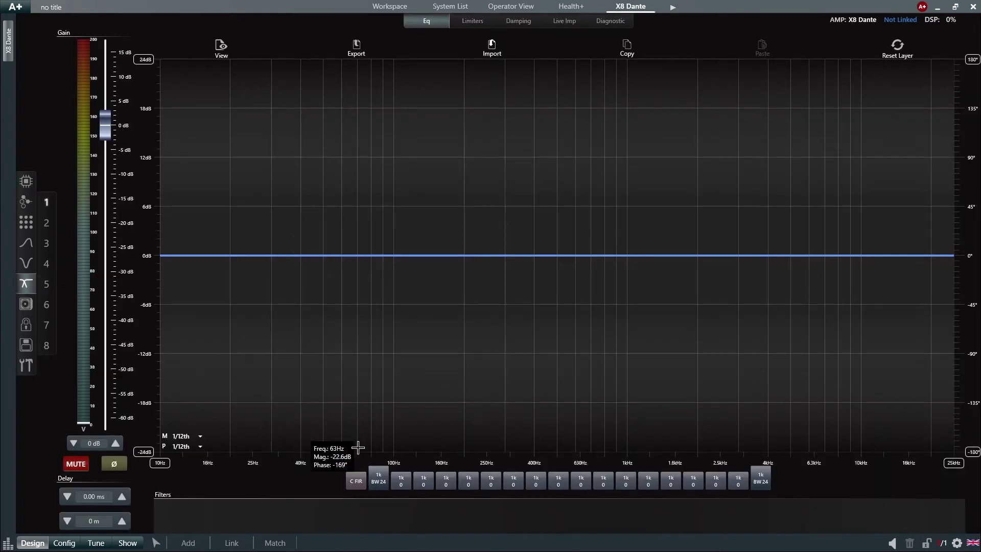
pyautogui.click(404, 476)
pyautogui.click(375, 521)
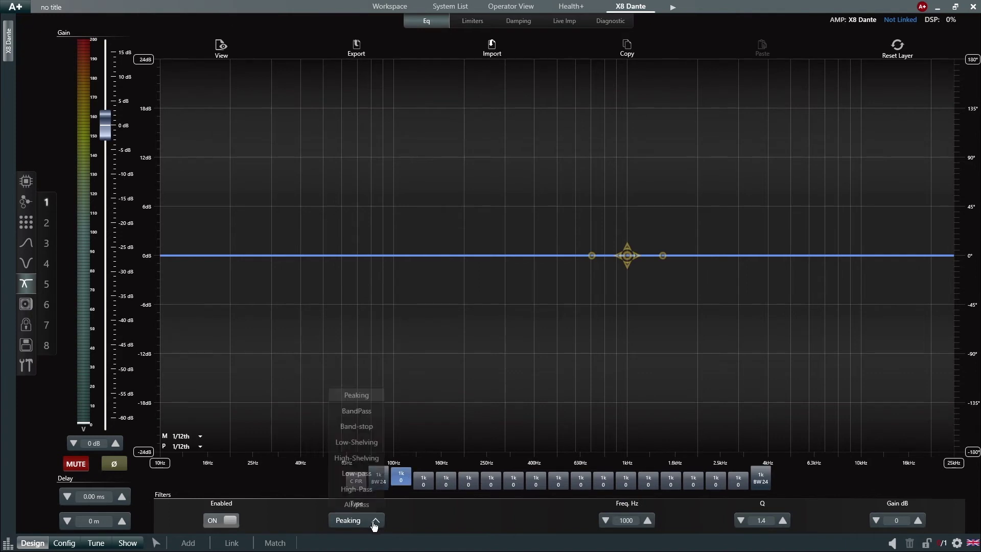
pyautogui.click(375, 522)
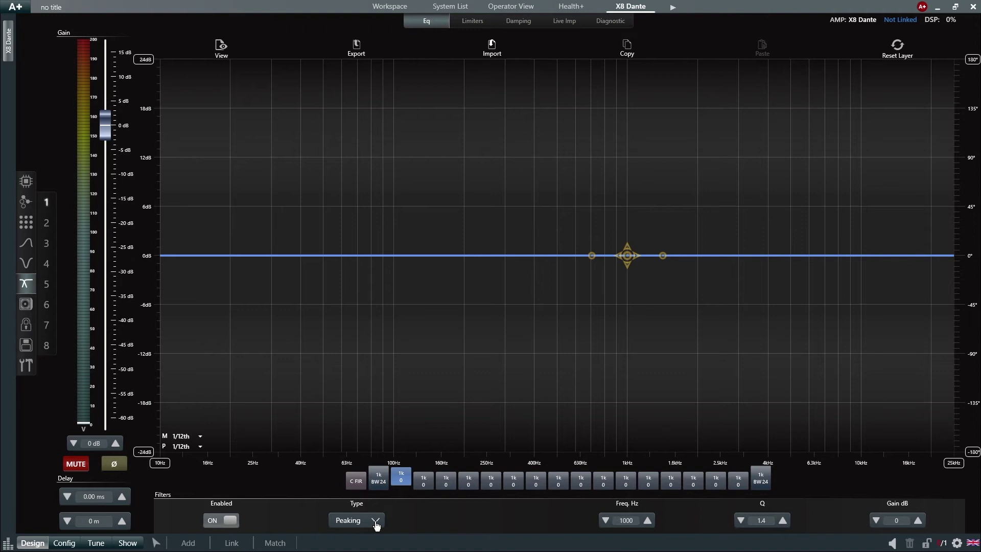
pyautogui.click(370, 479)
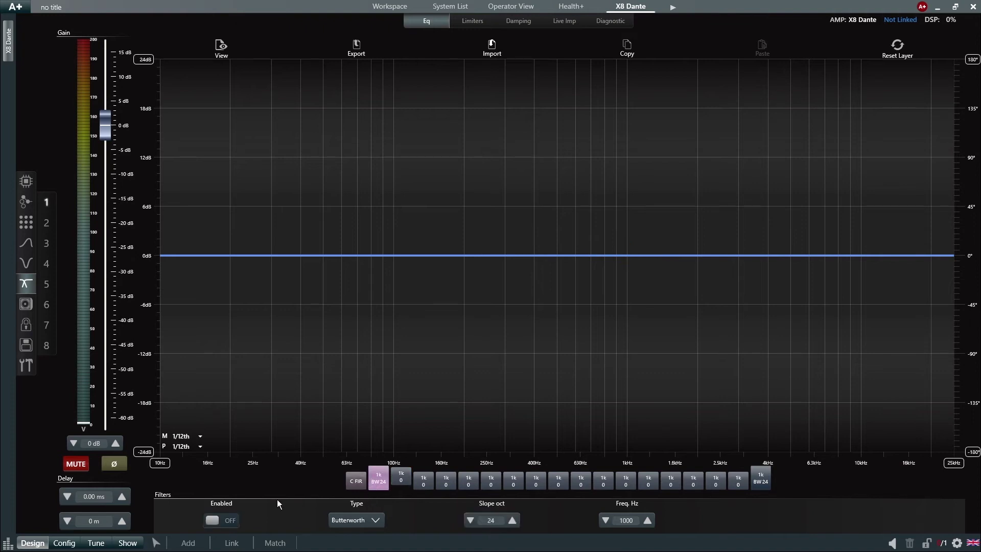
pyautogui.click(221, 519)
pyautogui.click(356, 521)
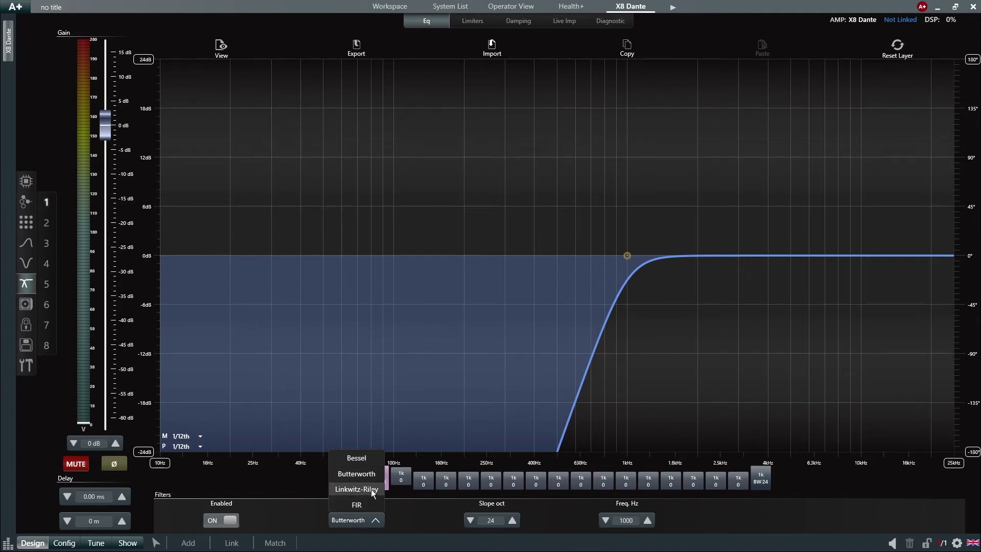
pyautogui.click(370, 505)
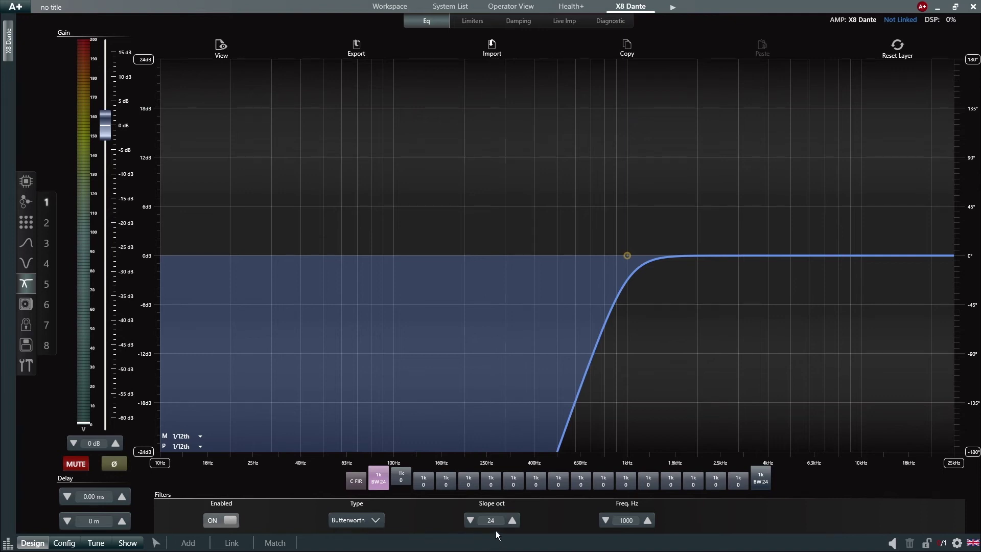
# Set the high-pass slope to 24 dB/oct and its frequency to 30 Hz.
pyautogui.click(469, 521)
pyautogui.click(468, 521)
pyautogui.click(469, 521)
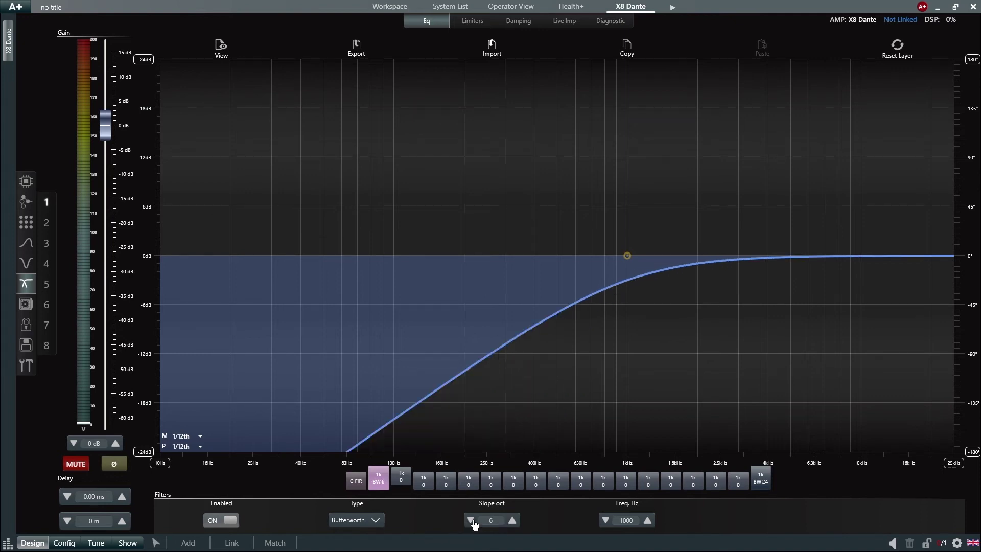
pyautogui.click(511, 520)
pyautogui.click(511, 520)
pyautogui.click(512, 520)
pyautogui.click(511, 520)
pyautogui.click(511, 520)
pyautogui.click(512, 520)
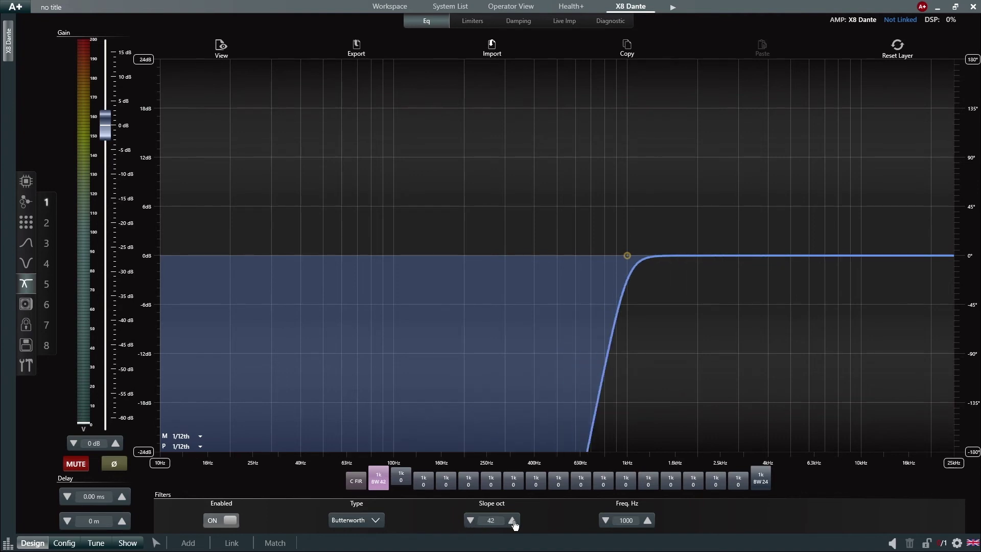
pyautogui.click(512, 520)
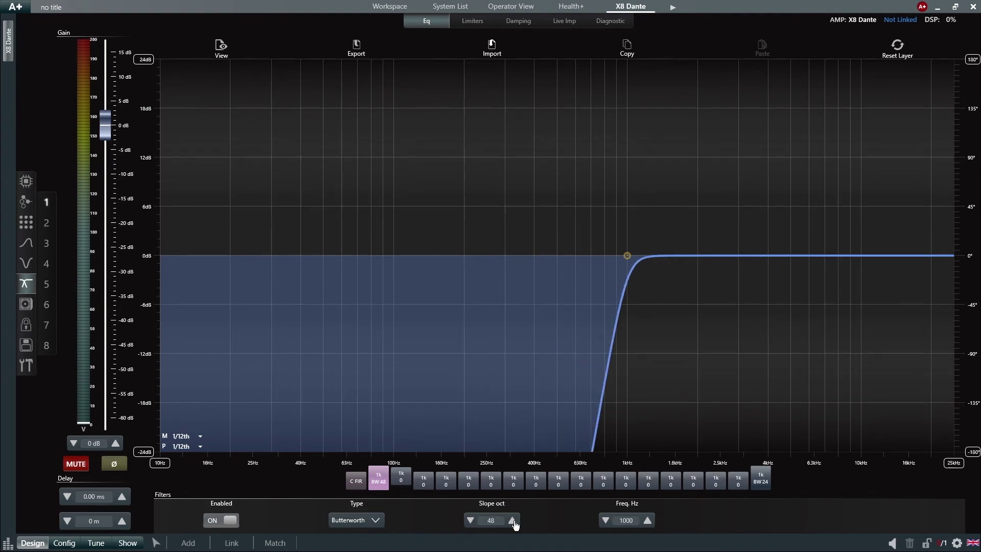
pyautogui.click(470, 521)
pyautogui.click(470, 520)
pyautogui.click(469, 521)
pyautogui.click(470, 521)
pyautogui.click(470, 521)
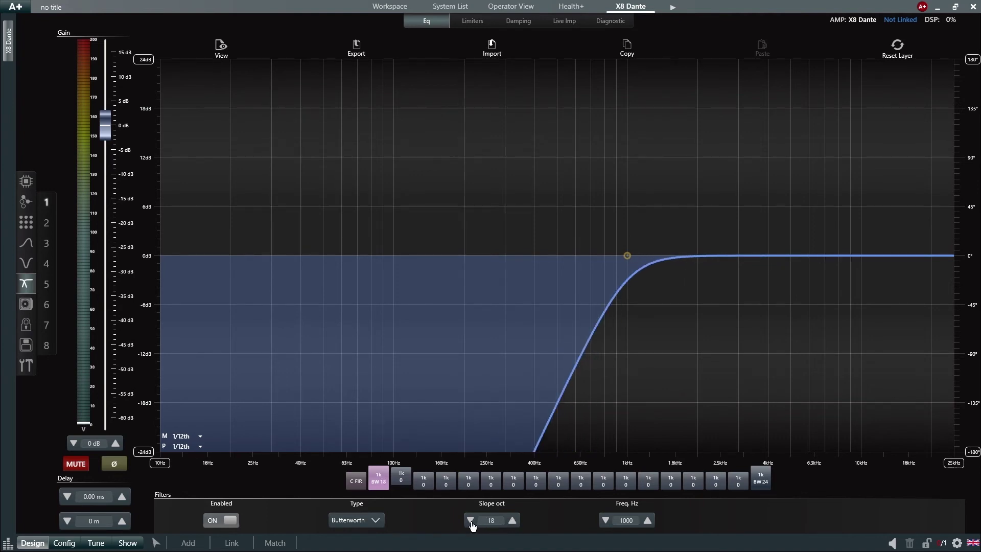
pyautogui.click(512, 520)
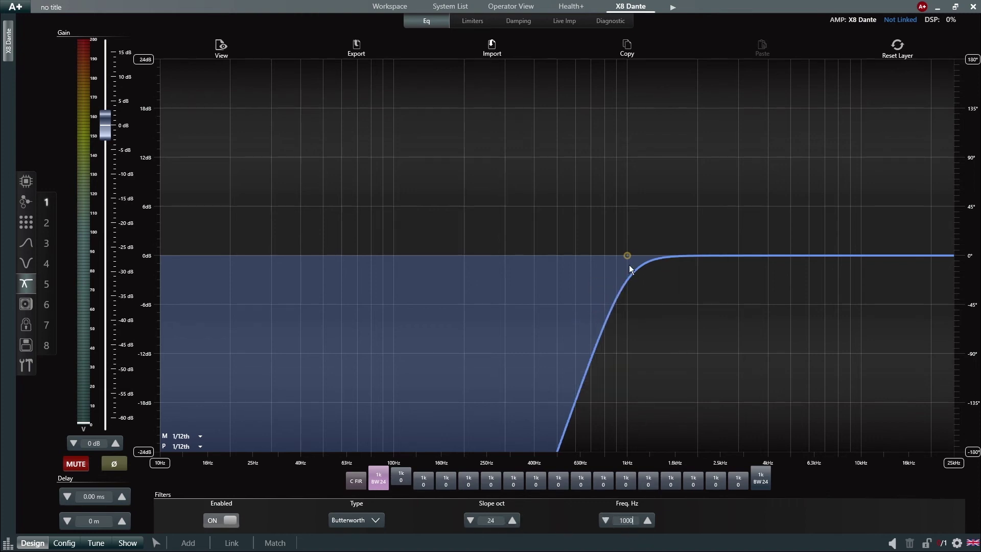
pyautogui.moveTo(628, 258); pyautogui.dragTo(490, 262)
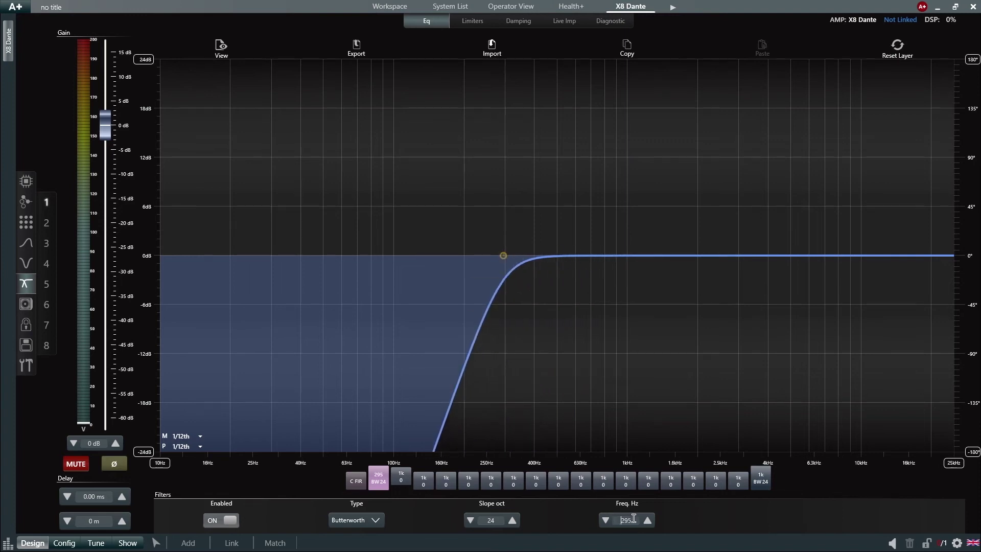
pyautogui.write('30')
pyautogui.press('Return')
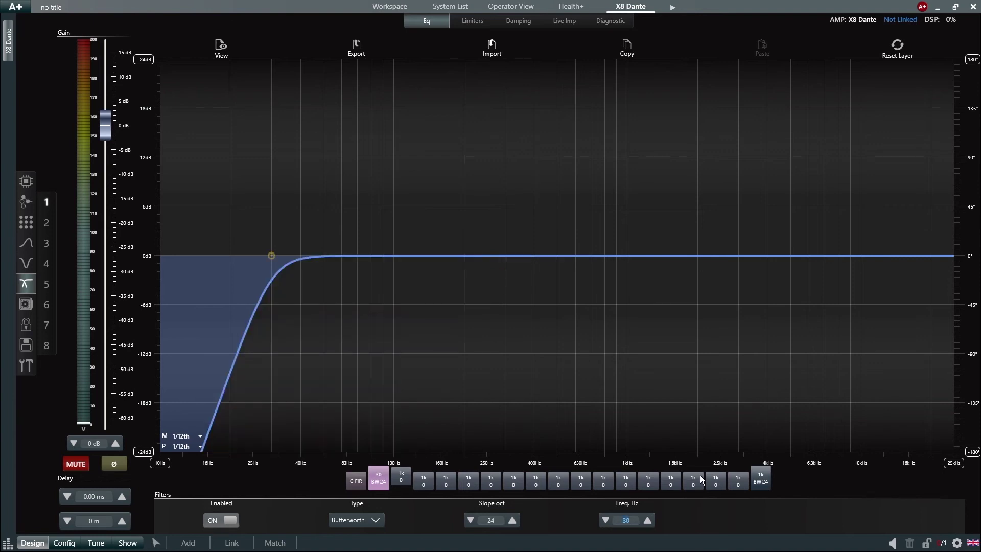
# Enable output 1's low-pass filter as a 24 dB/oct Linkwitz-Riley at 100 Hz.
pyautogui.click(761, 480)
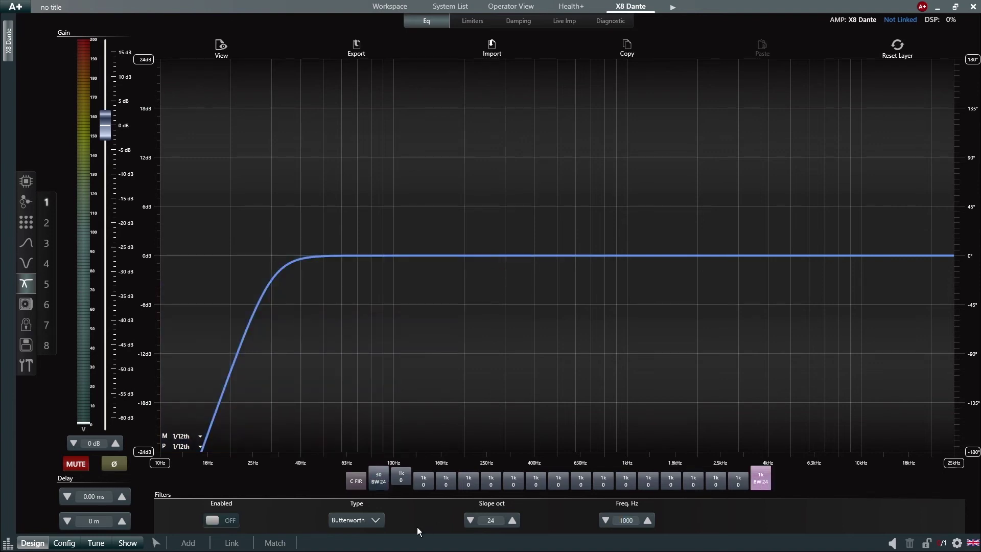
pyautogui.click(233, 521)
pyautogui.click(332, 524)
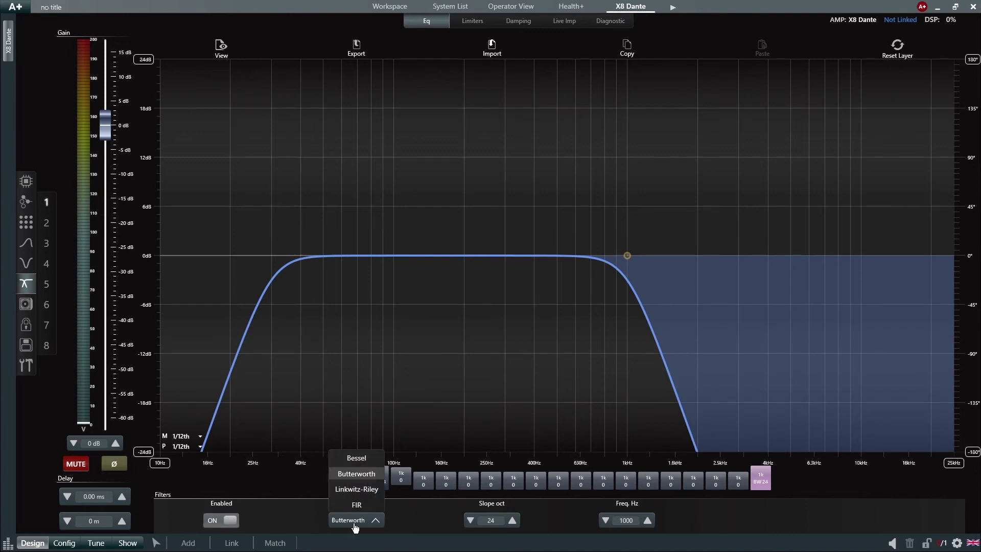
pyautogui.click(365, 491)
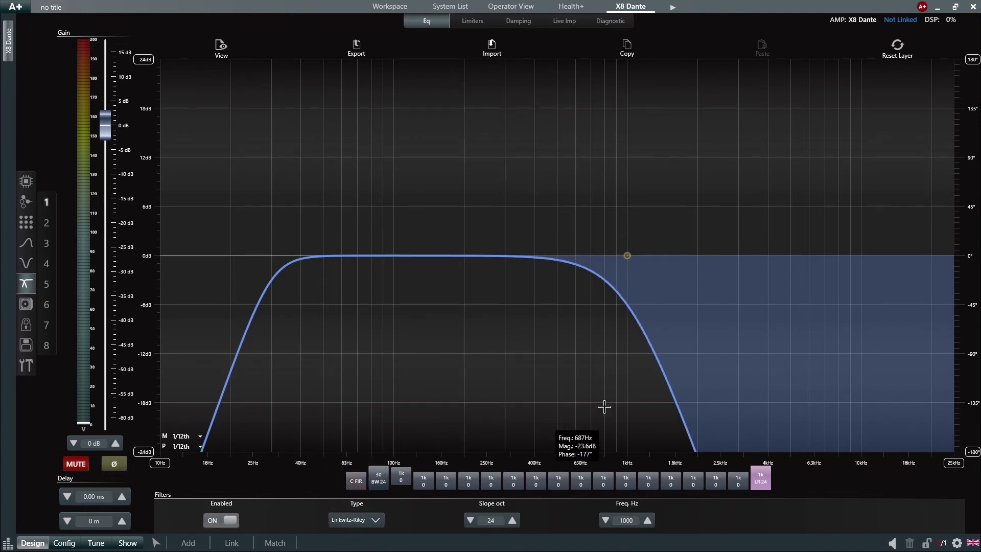
pyautogui.moveTo(628, 258); pyautogui.dragTo(394, 268)
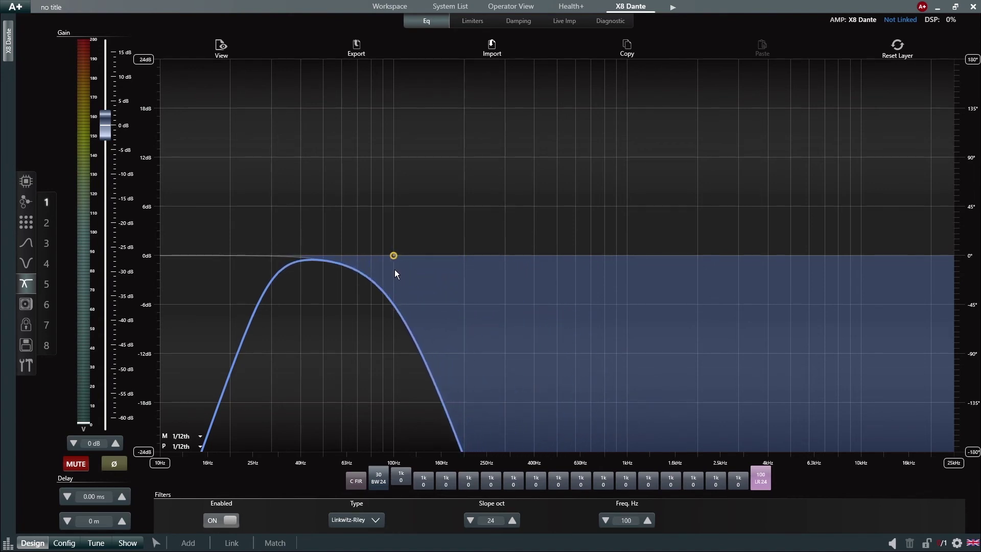
# On output 2, enable the high-pass filter as a Linkwitz-Riley at 100 Hz.
pyautogui.click(46, 223)
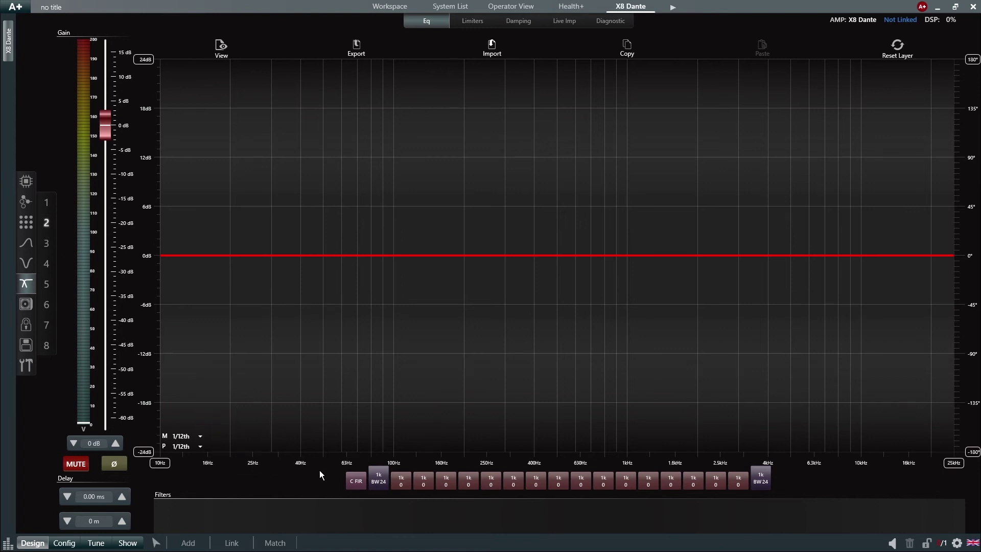
pyautogui.click(378, 479)
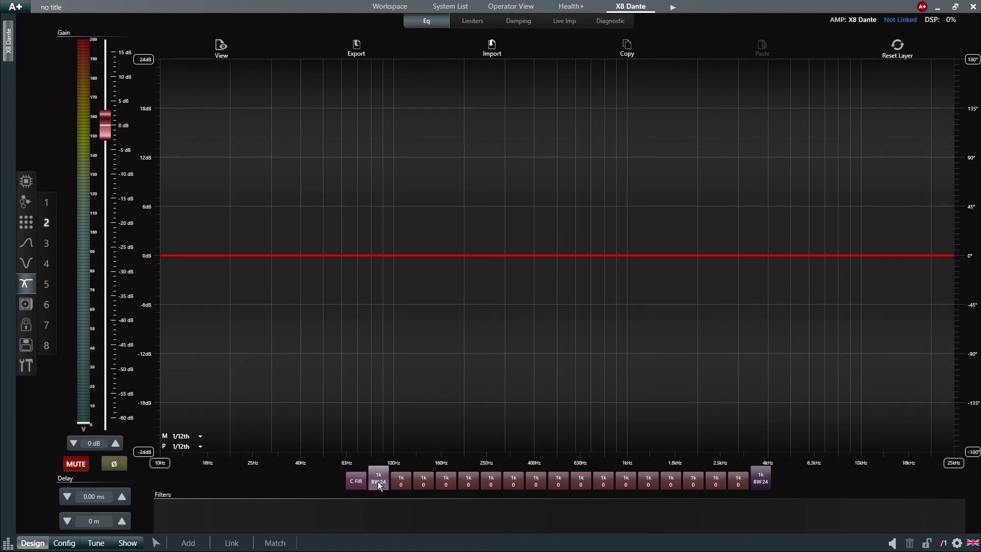
pyautogui.click(239, 520)
pyautogui.click(356, 520)
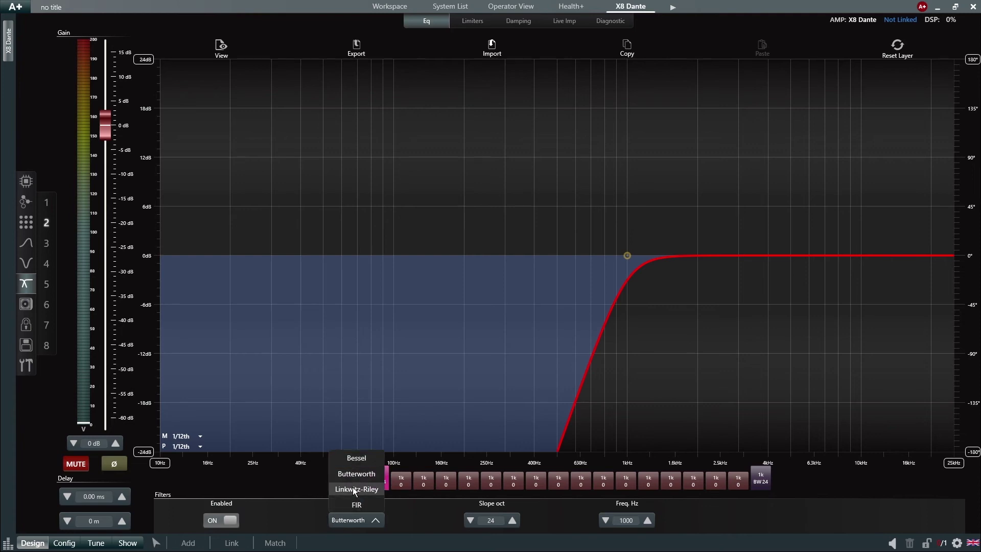
pyautogui.click(356, 486)
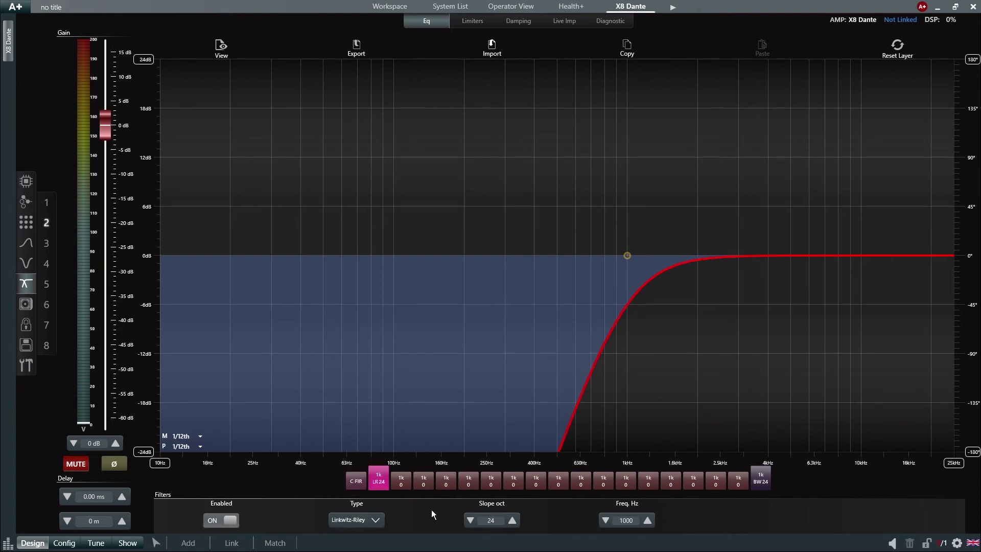
pyautogui.doubleClick(622, 520)
pyautogui.write('100')
pyautogui.press('Return')
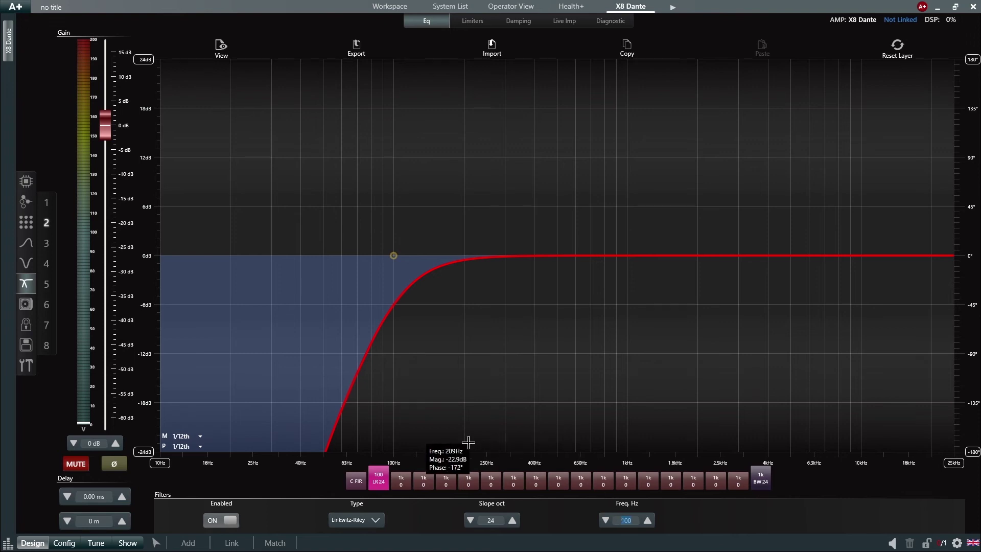
# Toggle output 2's custom FIR filter and start a tap import, cancelling it so the taps stay flat.
pyautogui.click(356, 484)
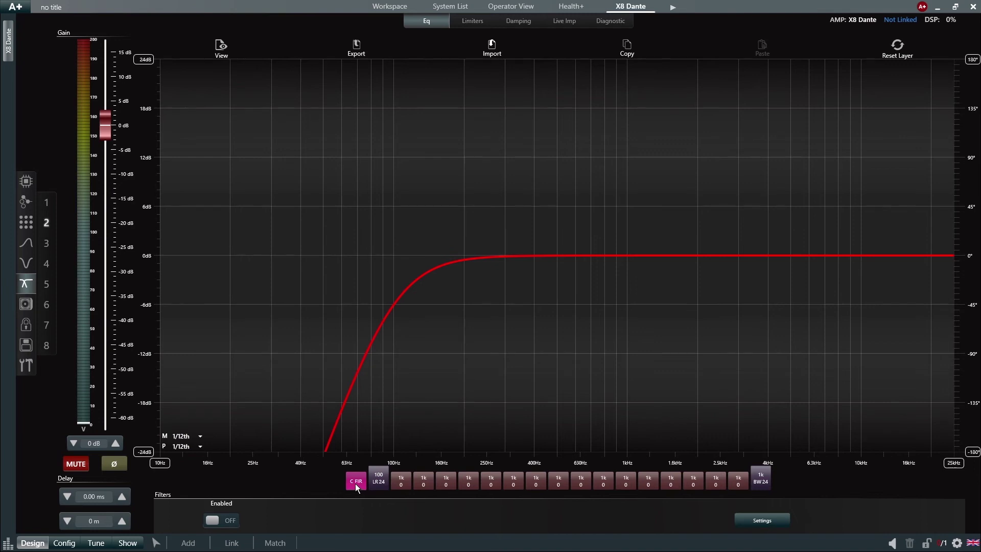
pyautogui.click(230, 521)
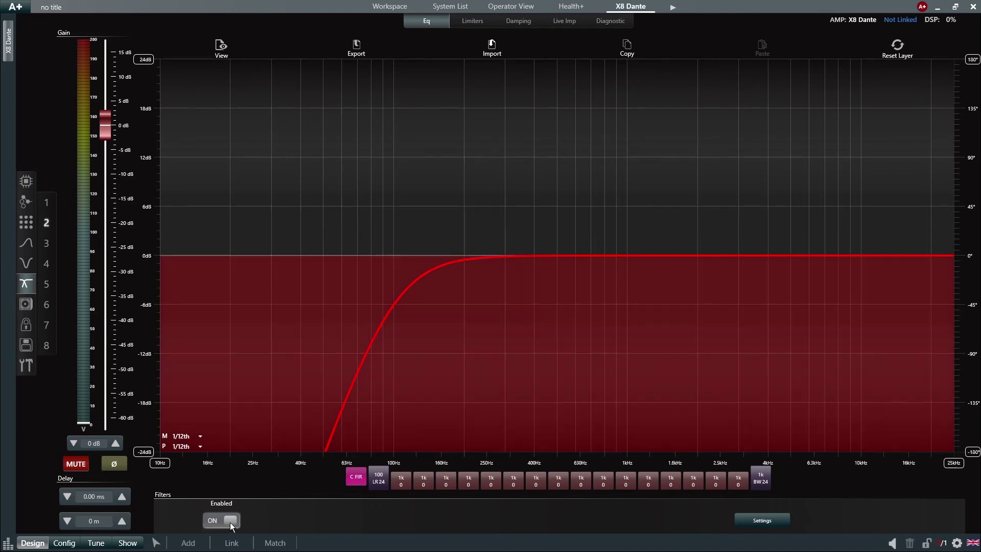
pyautogui.click(750, 522)
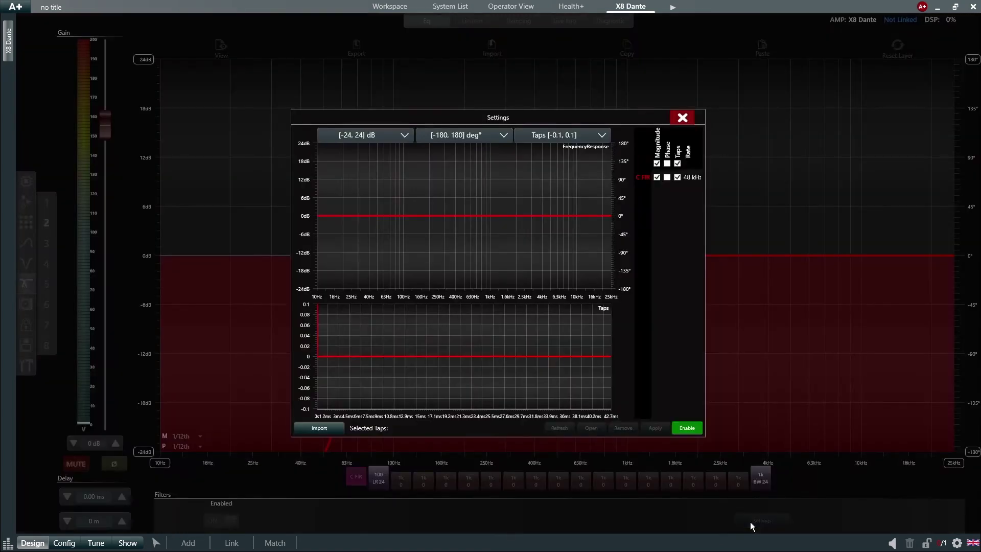
pyautogui.click(330, 430)
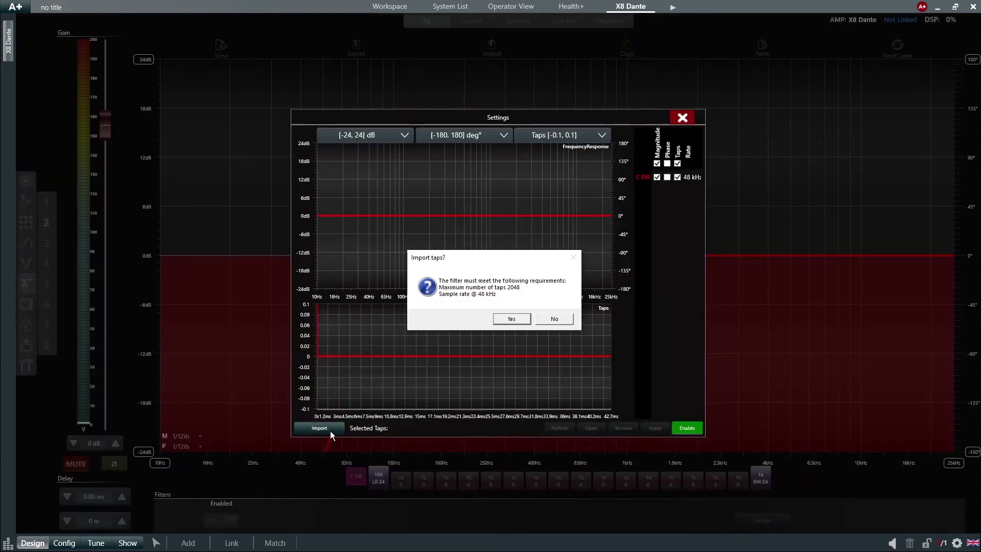
pyautogui.click(511, 318)
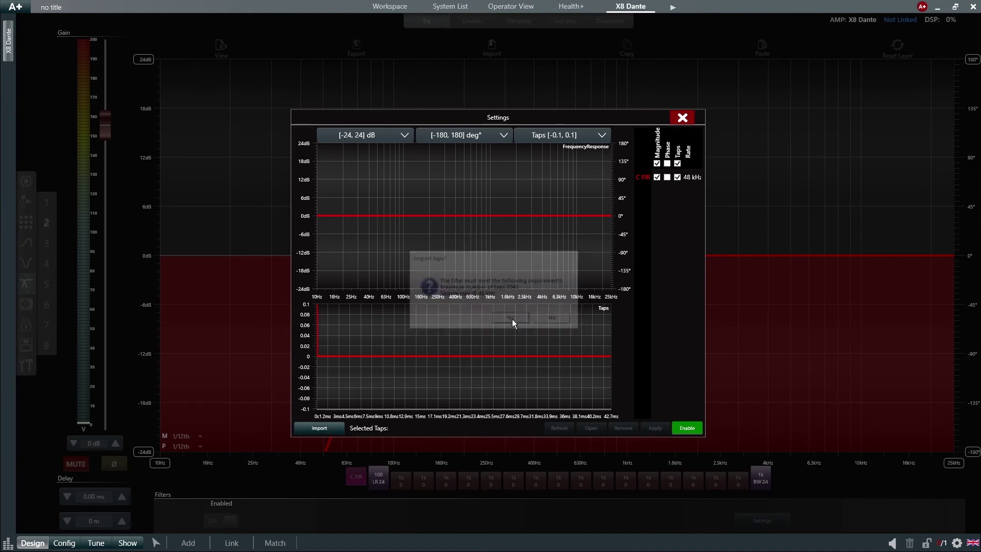
pyautogui.click(318, 247)
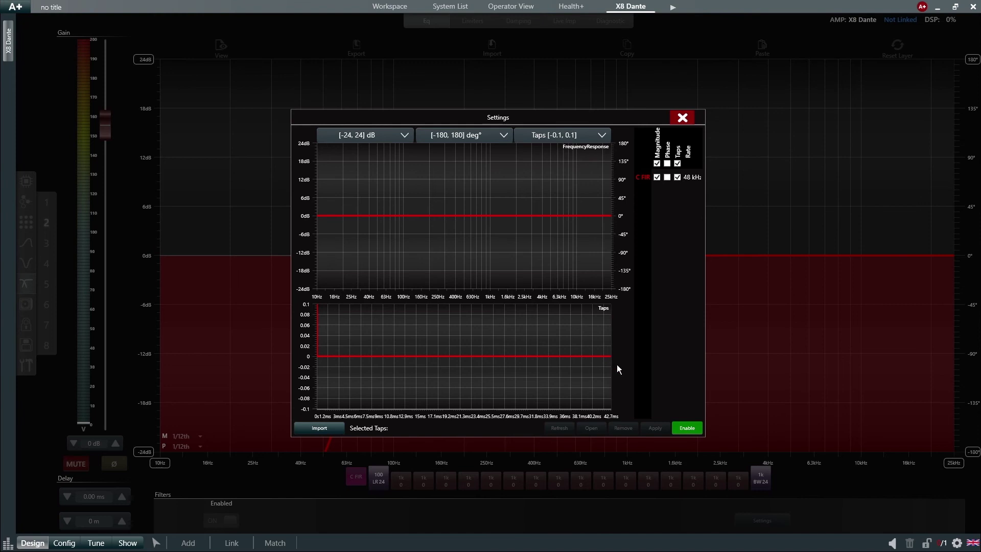
pyautogui.click(680, 120)
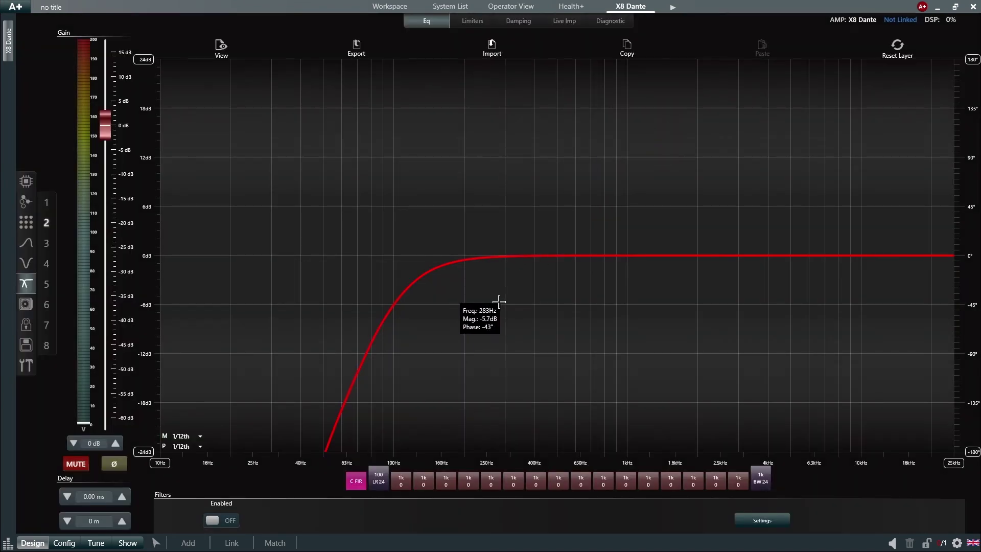
# Show output 1's limiters: RMS 150 V, peak 200 V, clip 80 V, true power 3500 W.
pyautogui.click(473, 21)
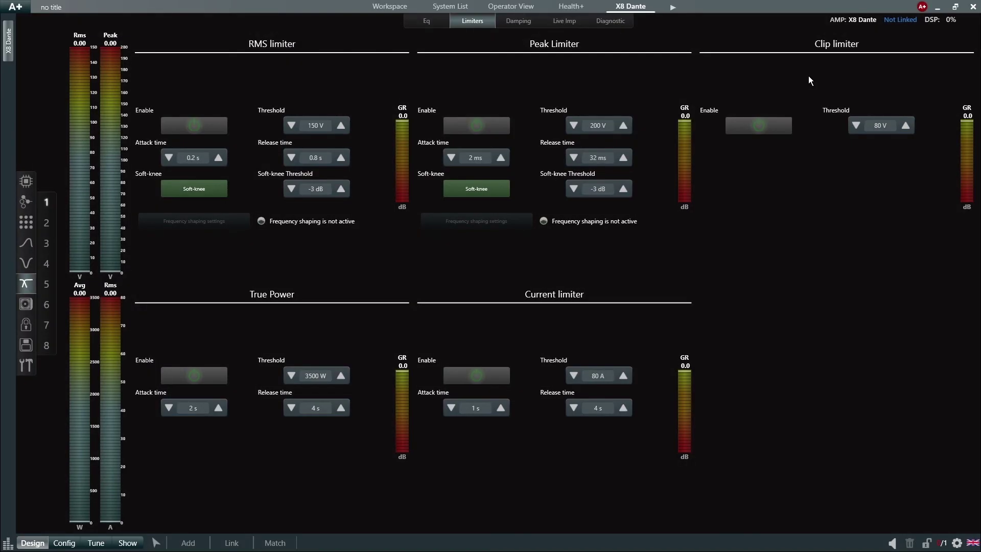
# Re-save outputs 1 and 2 as the two-way library preset, overwriting the existing entry.
pyautogui.click(26, 304)
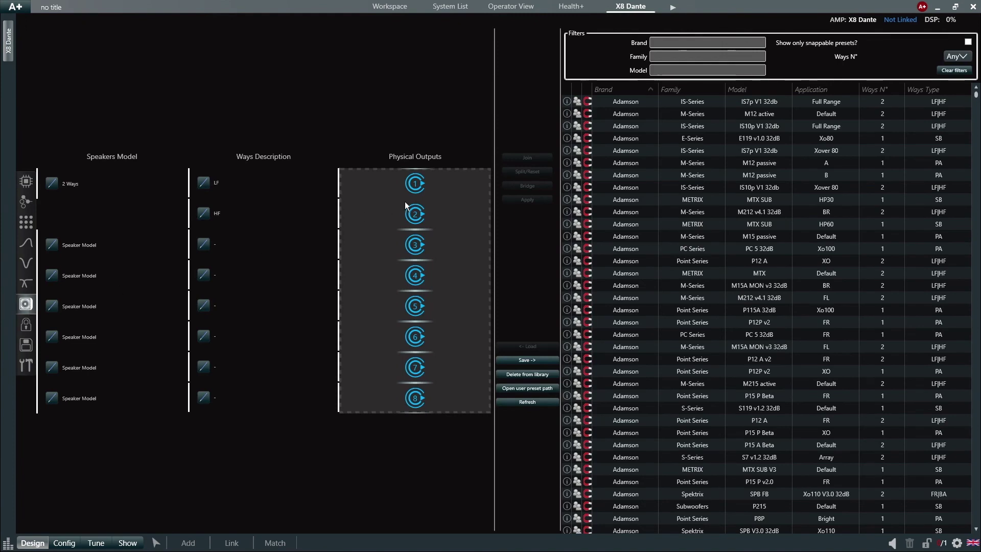
pyautogui.click(420, 188)
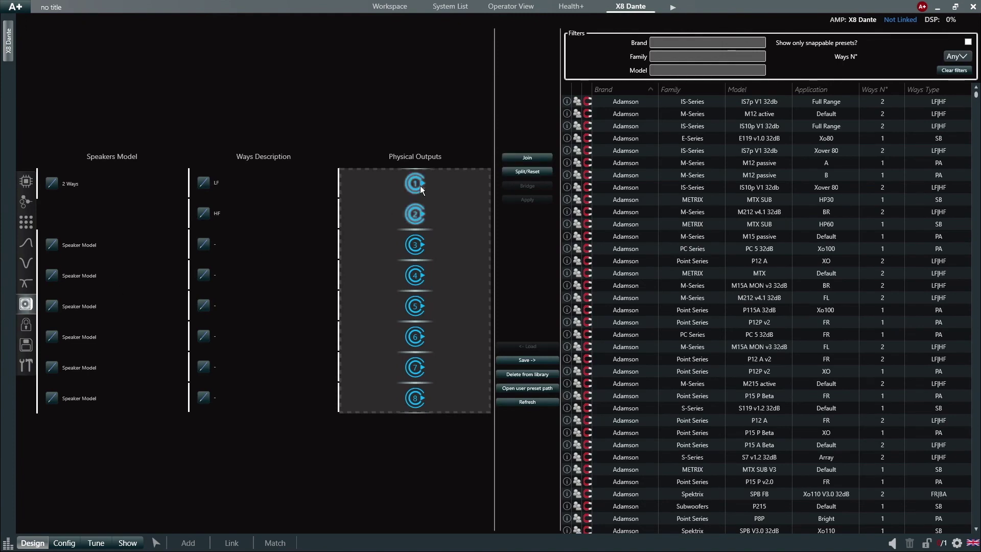
pyautogui.click(533, 360)
pyautogui.click(452, 317)
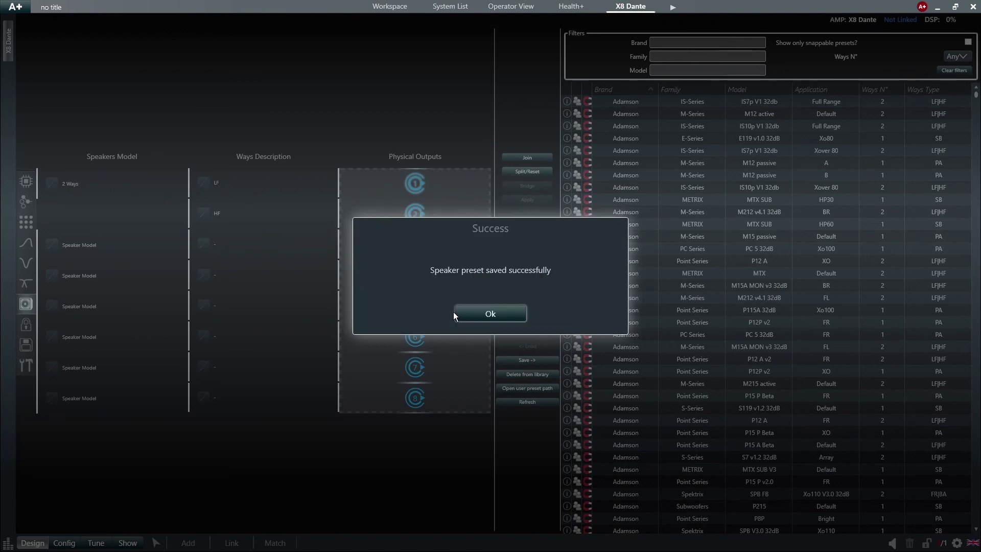
pyautogui.click(452, 312)
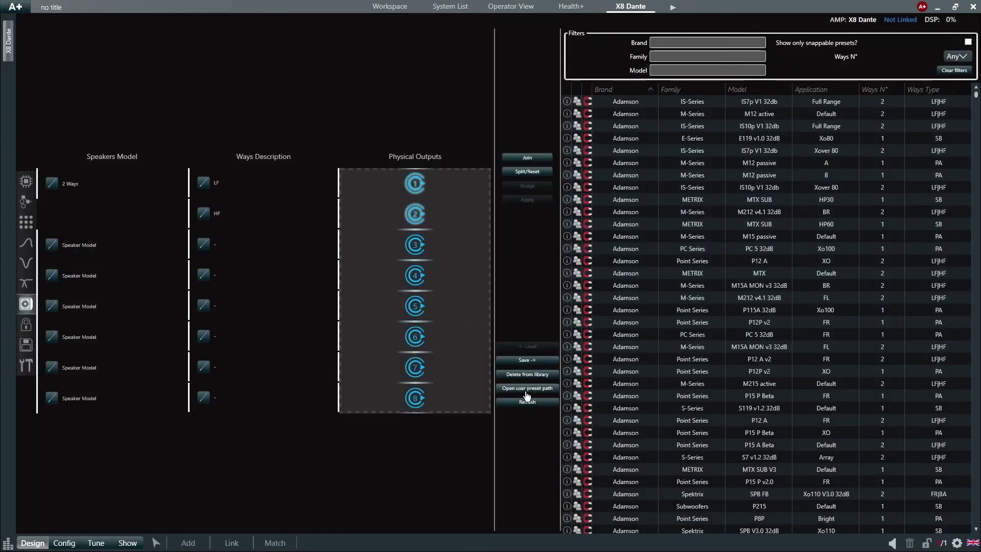
pyautogui.click(529, 388)
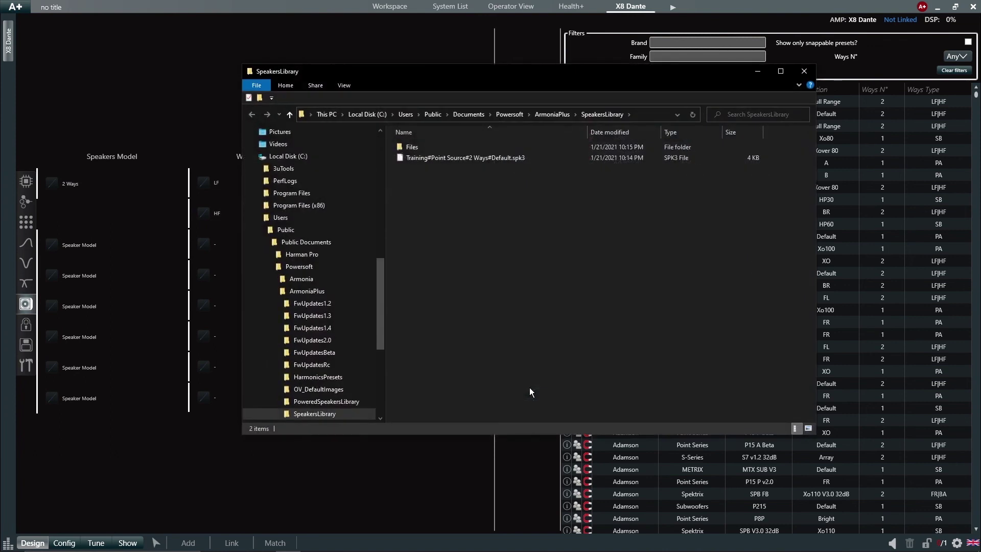
pyautogui.click(473, 160)
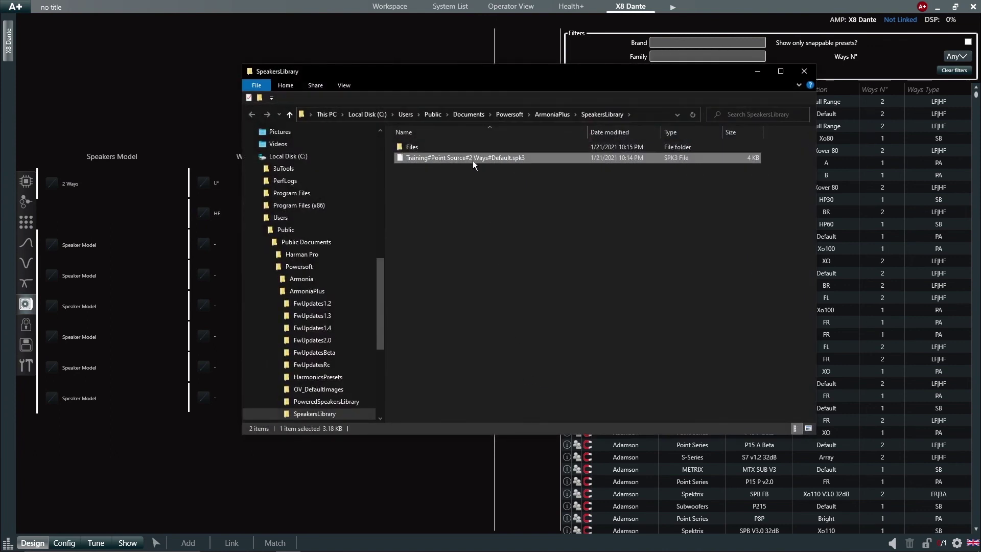
pyautogui.click(804, 71)
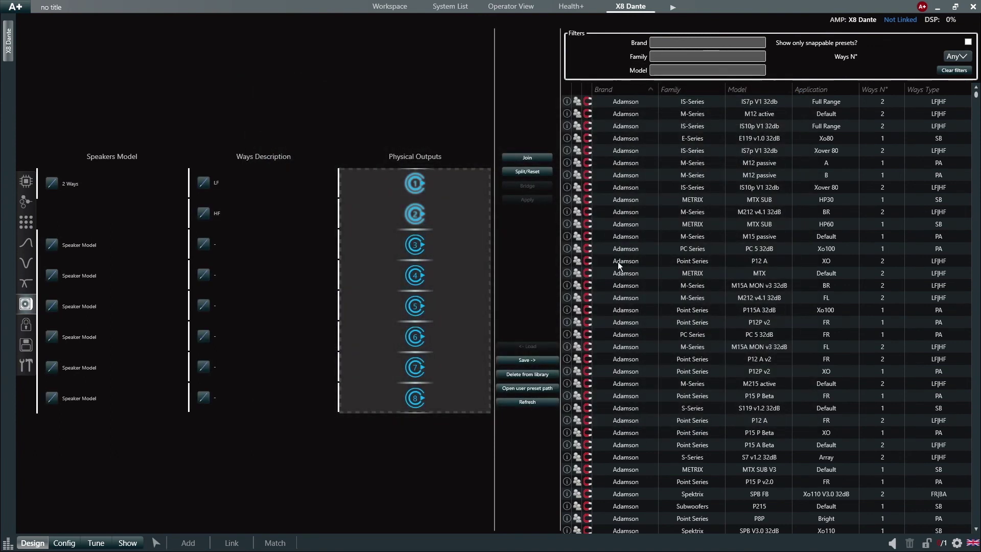
# Filter the refreshed library by 'Trainin' and apply the Training two-way preset to outputs 3 and 4.
pyautogui.click(527, 402)
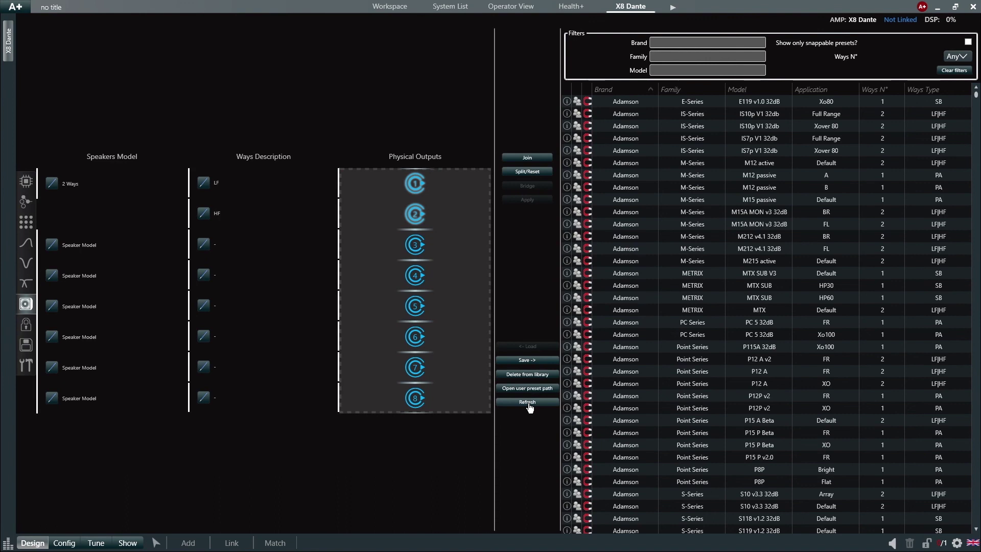
pyautogui.write('Trainin')
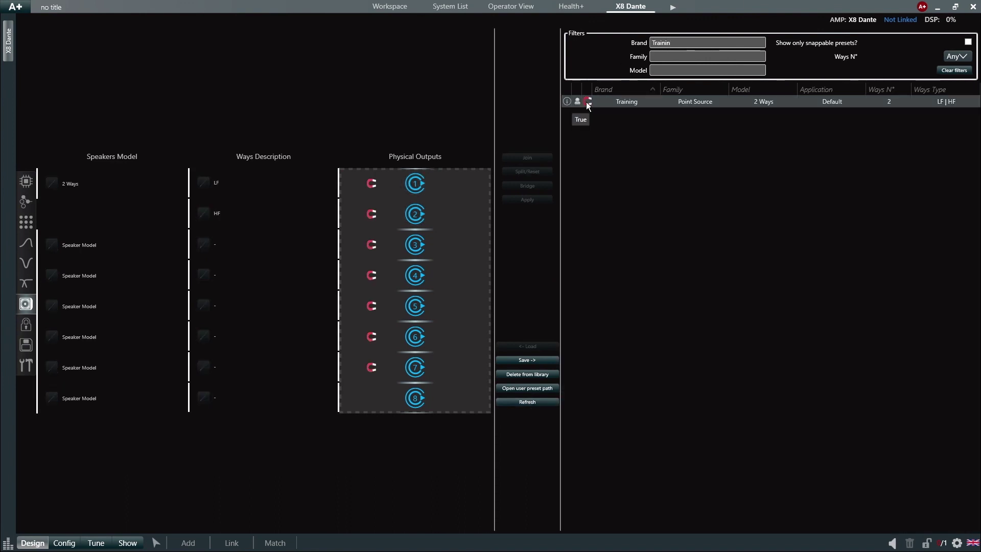
pyautogui.click(588, 102)
pyautogui.moveTo(587, 103); pyautogui.dragTo(421, 245)
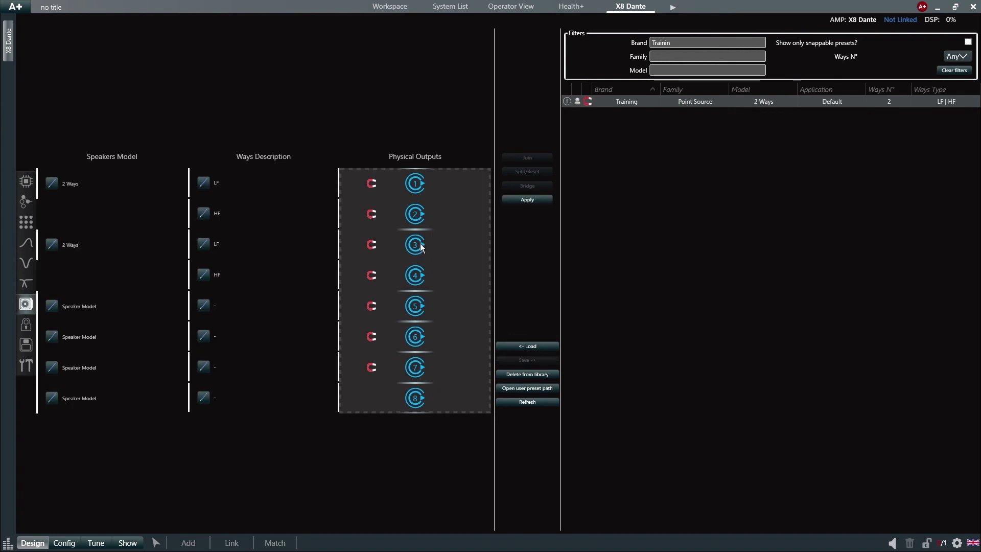
pyautogui.click(513, 202)
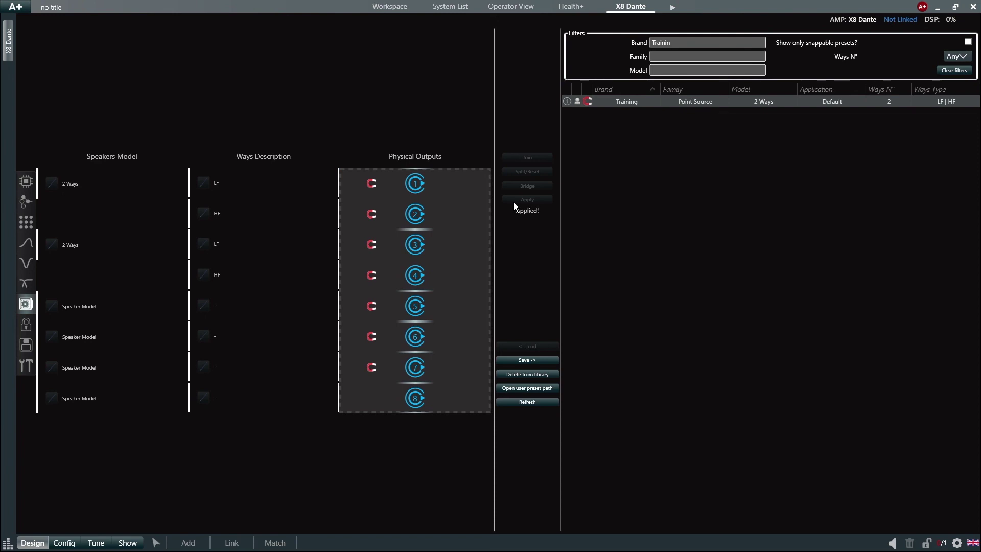
# From the workspace, add a speaker and search the speaker library for 'Training'.
pyautogui.click(391, 9)
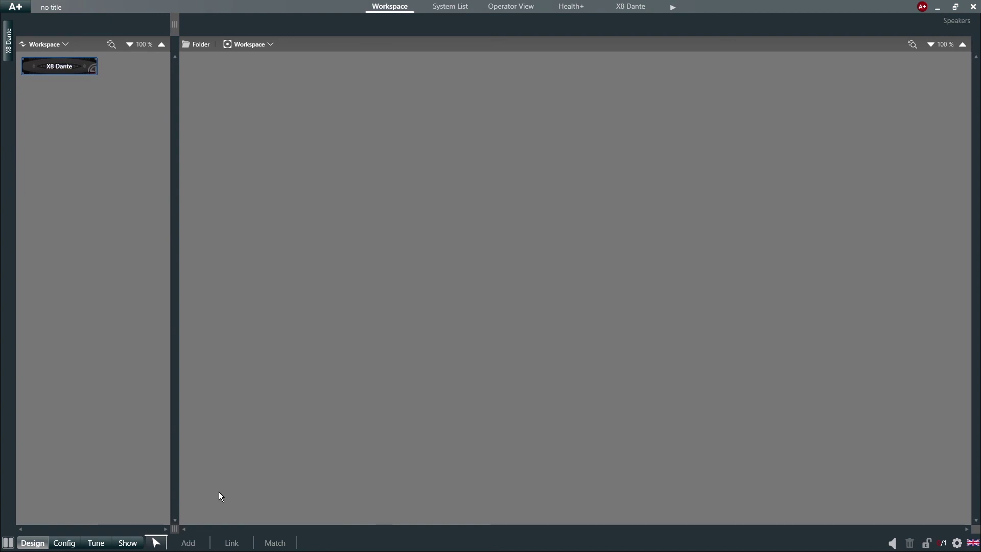
pyautogui.click(188, 543)
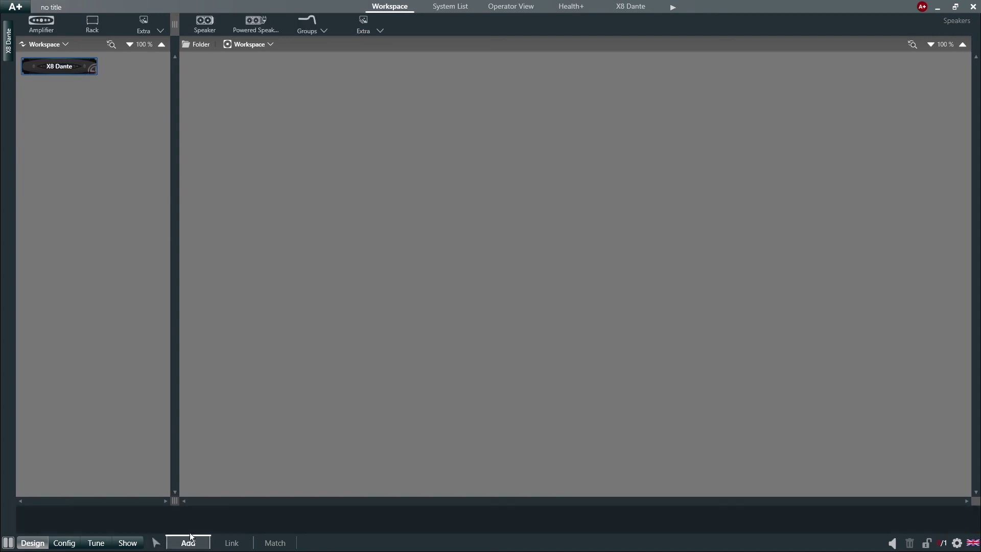
pyautogui.click(210, 23)
pyautogui.click(328, 181)
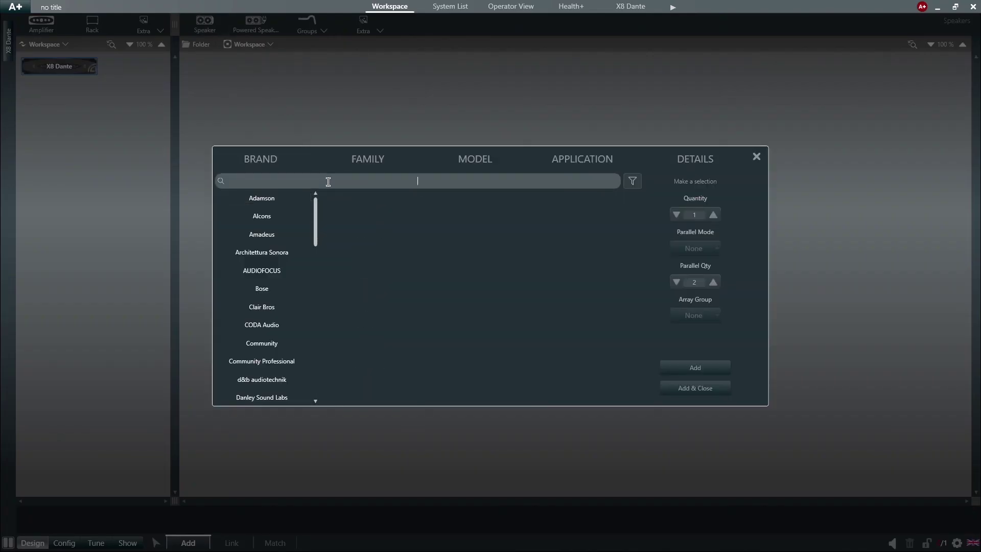
pyautogui.write('Training')
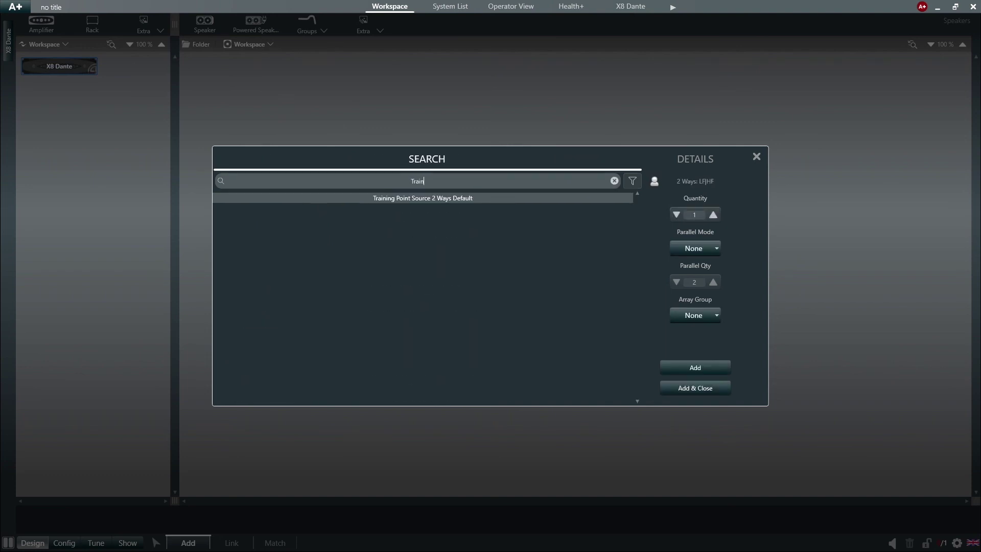